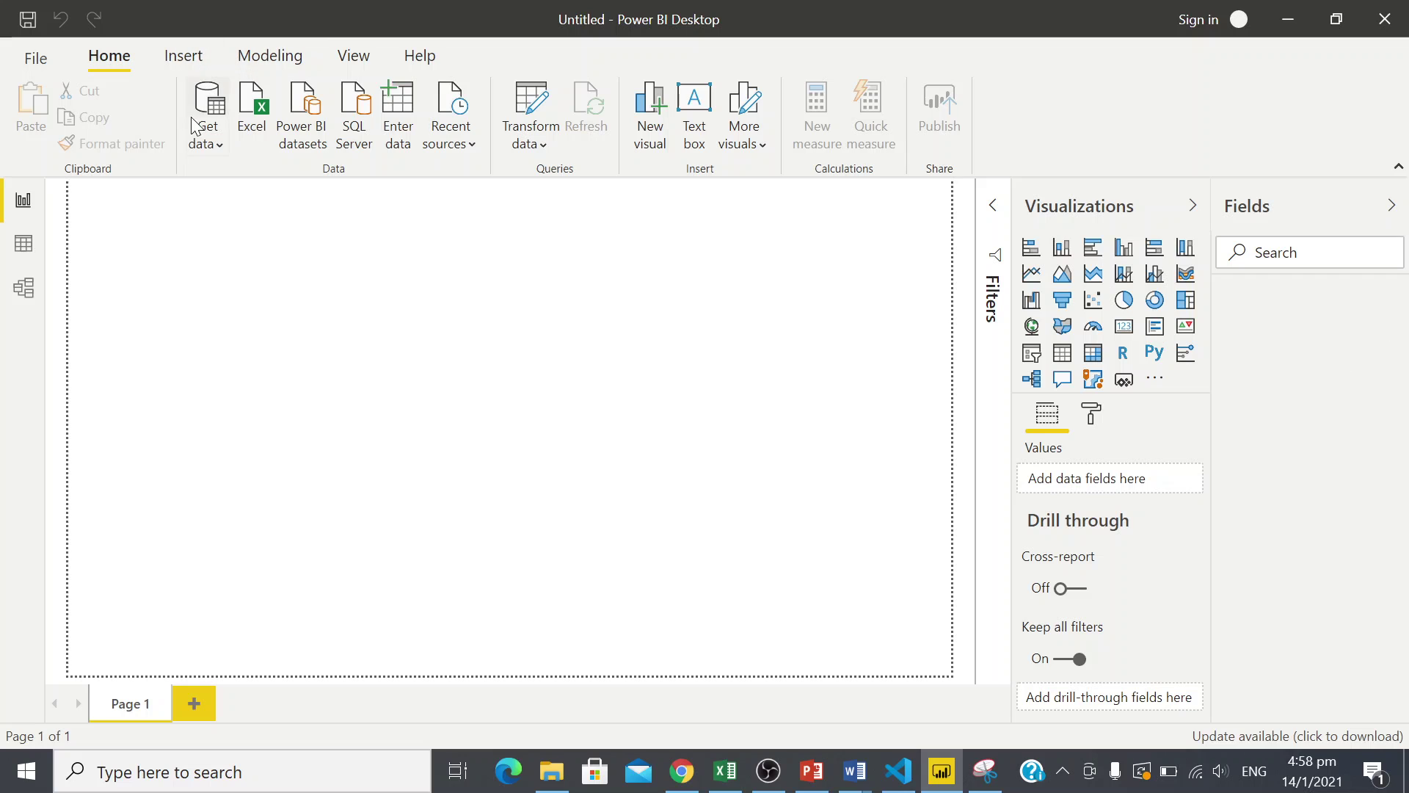
- Load the CSV file beach-water-quality-automated-sensors-1-extracted from the Desktop folder iotDataViz > Job 6 > Data into the report
click(213, 141)
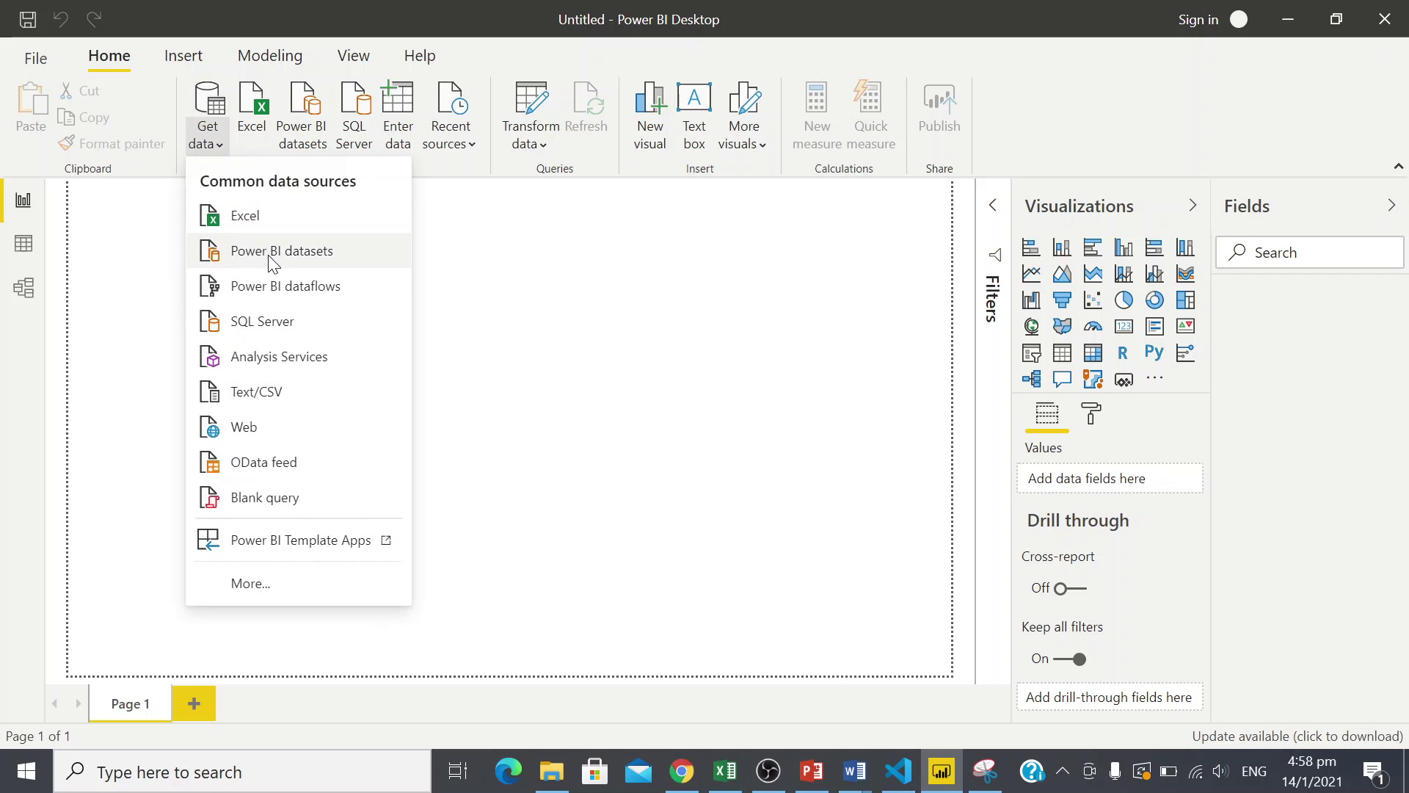
click(317, 396)
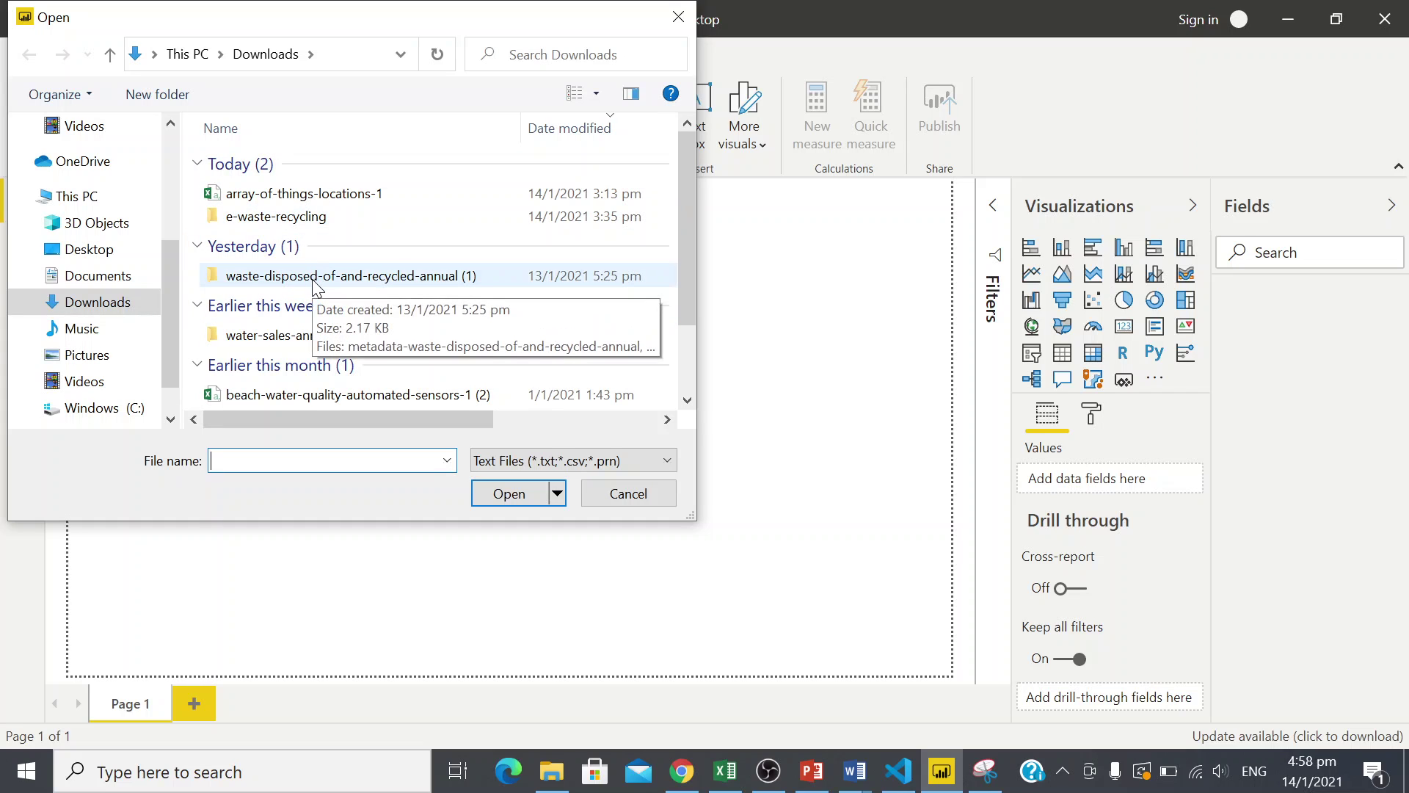
scroll(317, 286, down, 2)
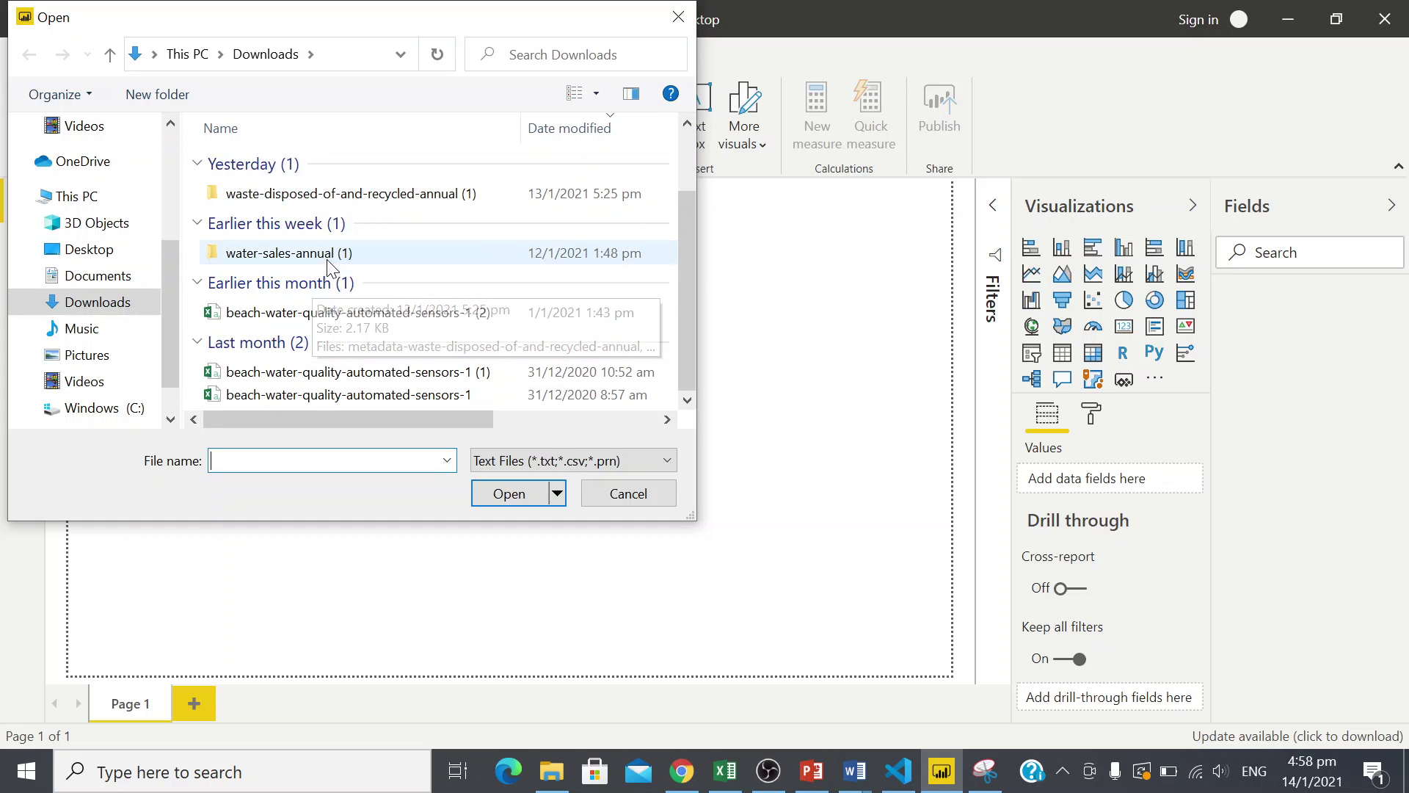
click(359, 394)
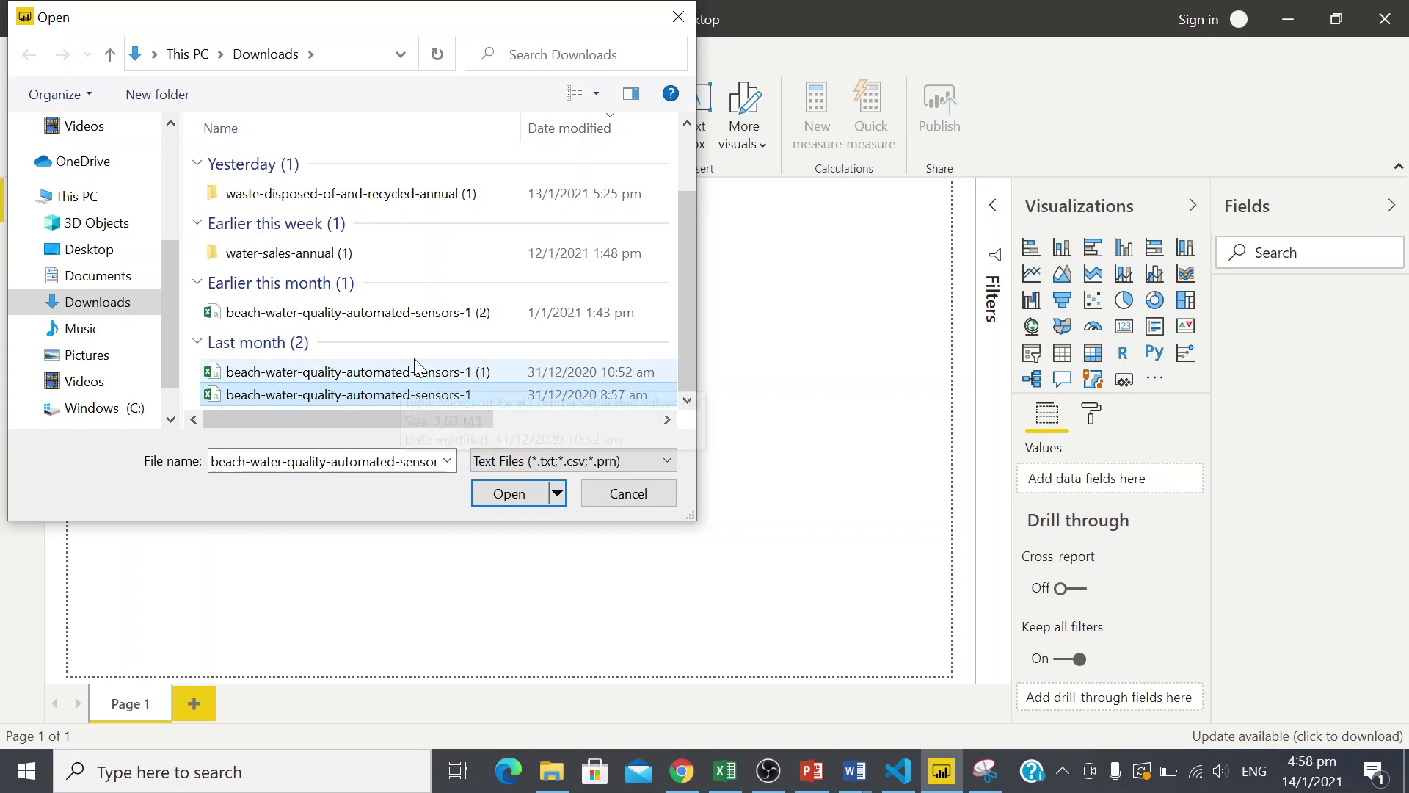
scroll(412, 364, up, 2)
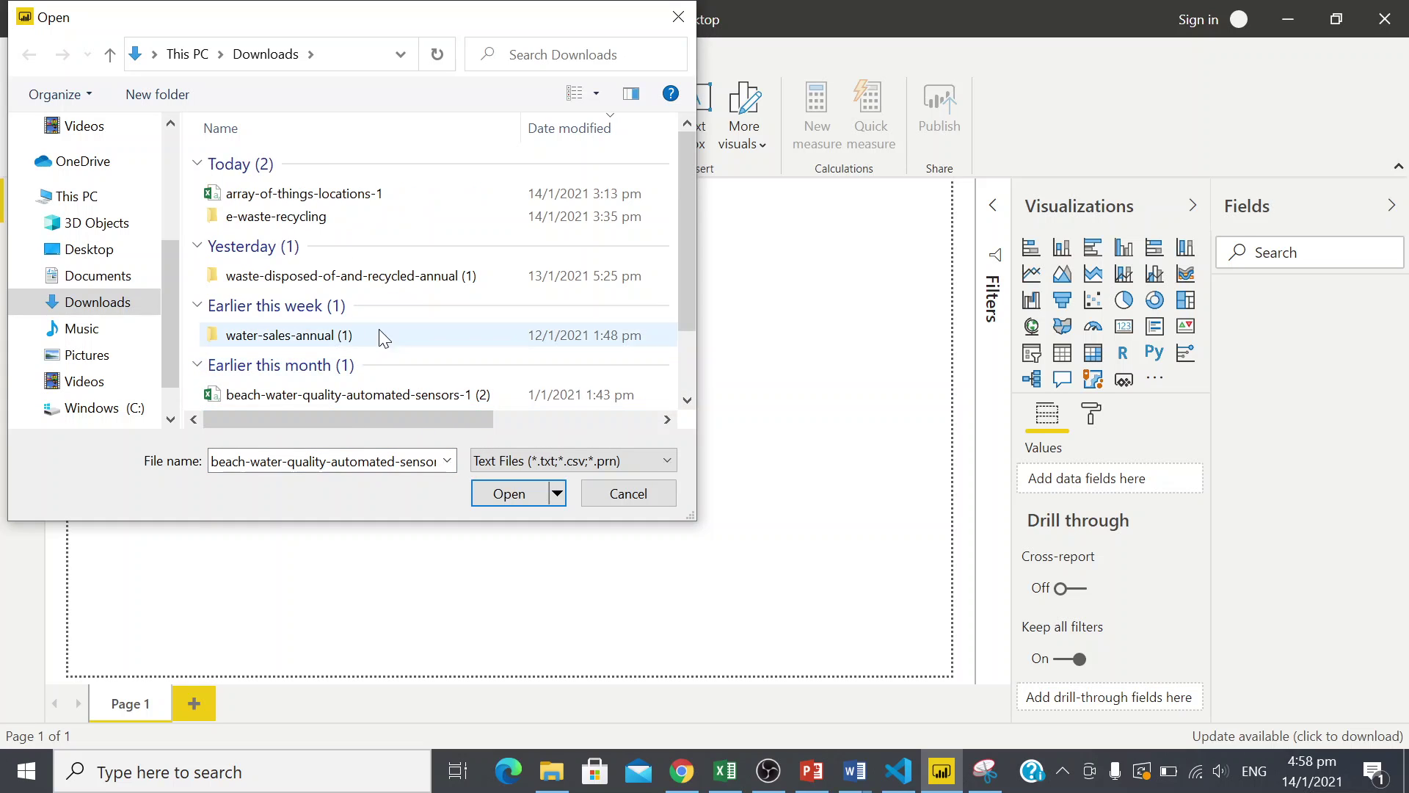
click(89, 253)
double_click(274, 223)
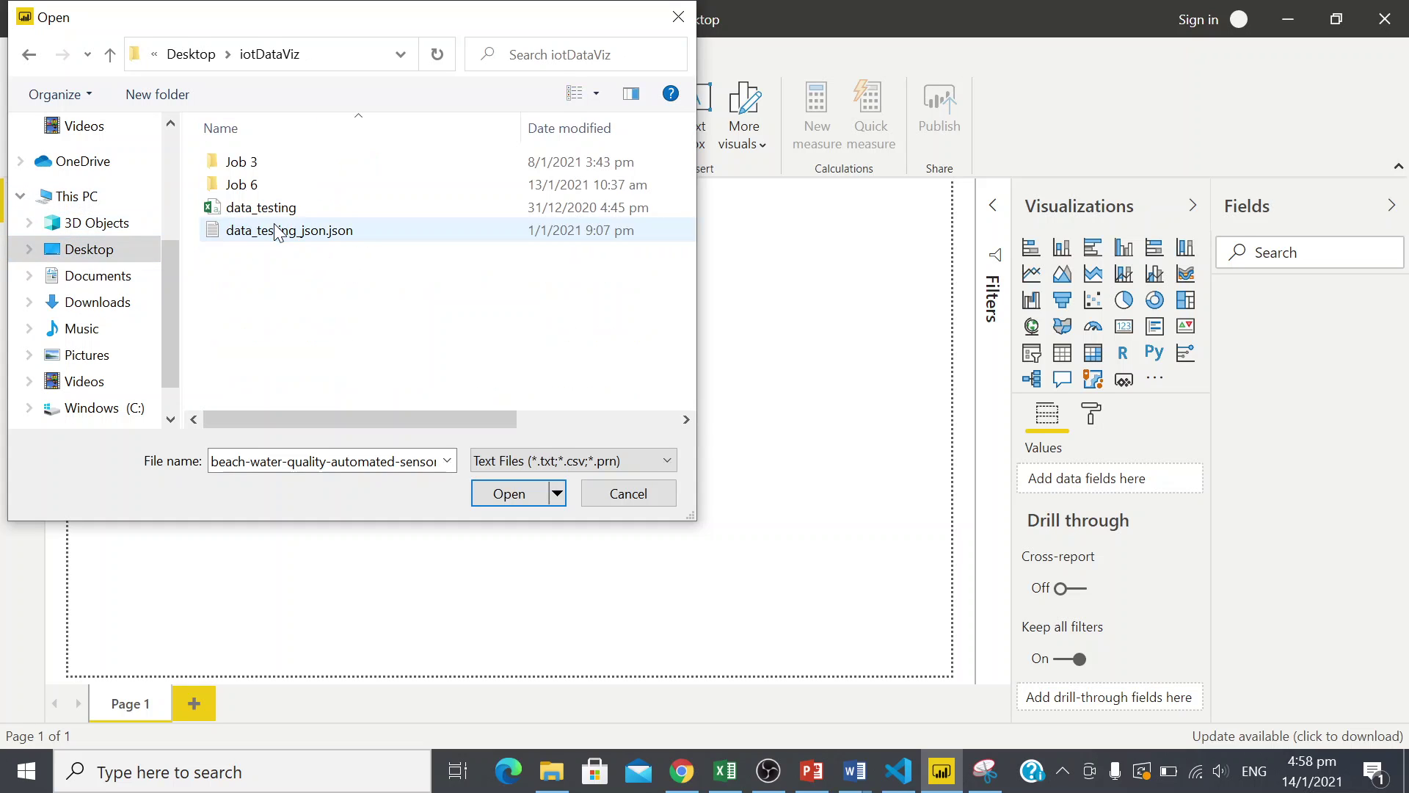
double_click(271, 187)
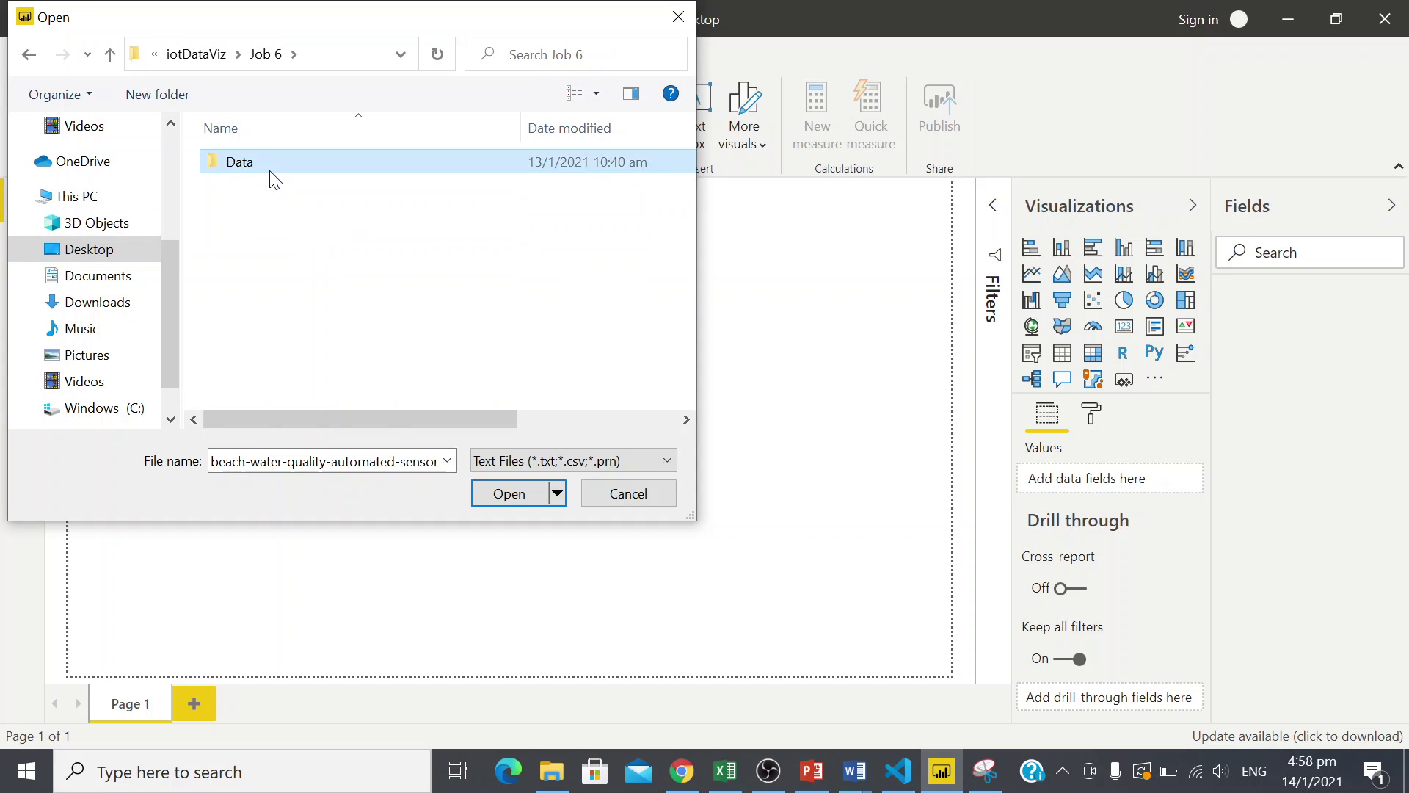
double_click(271, 170)
double_click(319, 163)
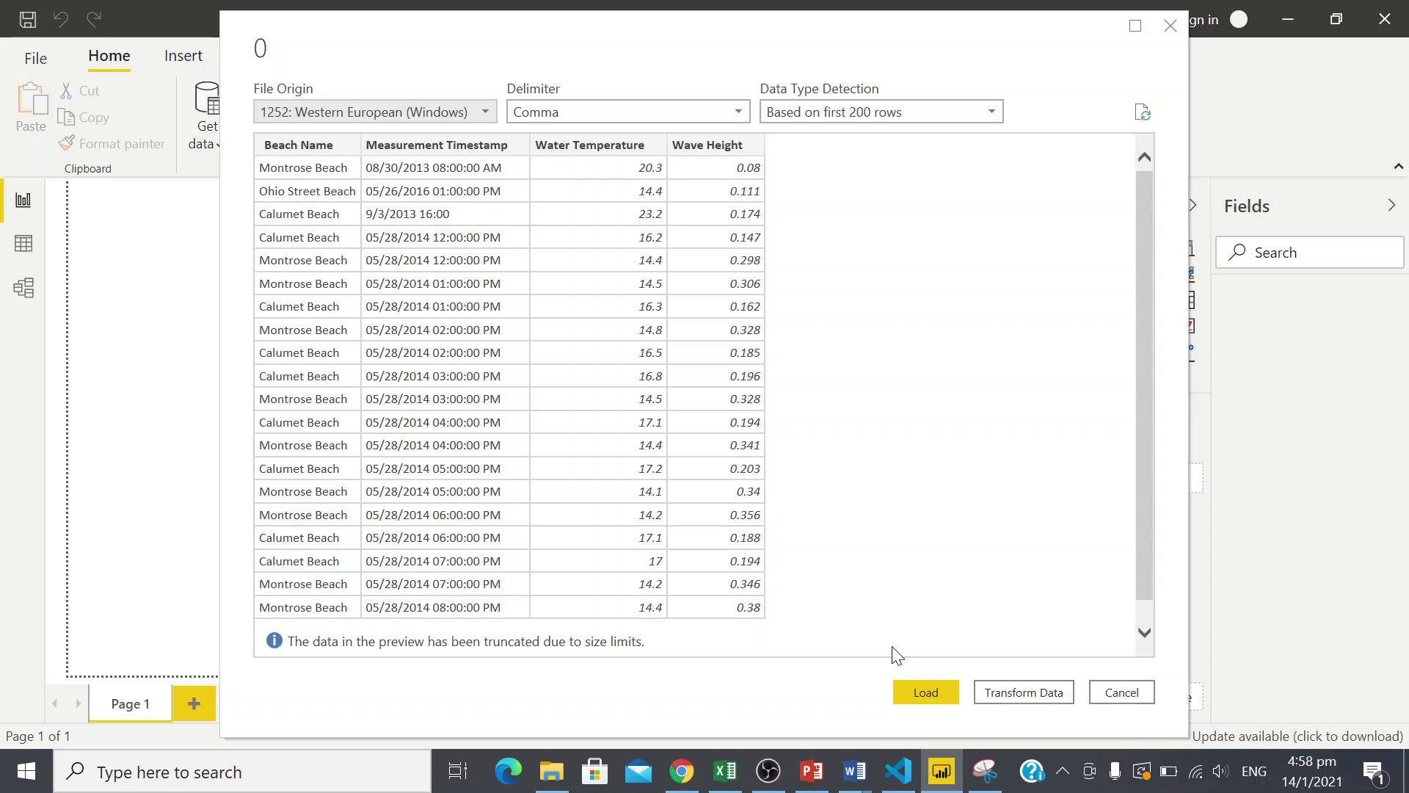
click(934, 691)
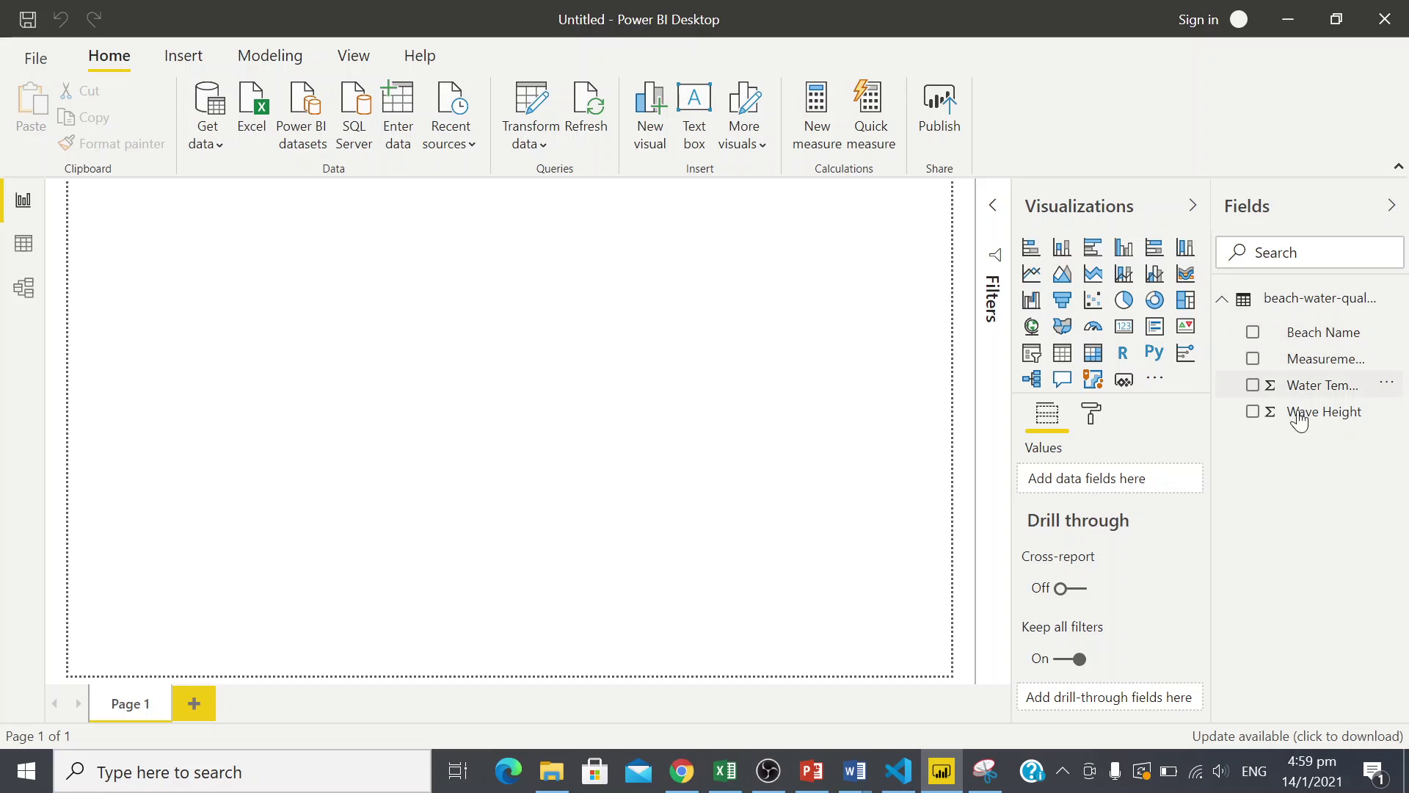
- Add a Card visual enlarged to fill the whole report page and show the Water Temperature field in it
click(1124, 332)
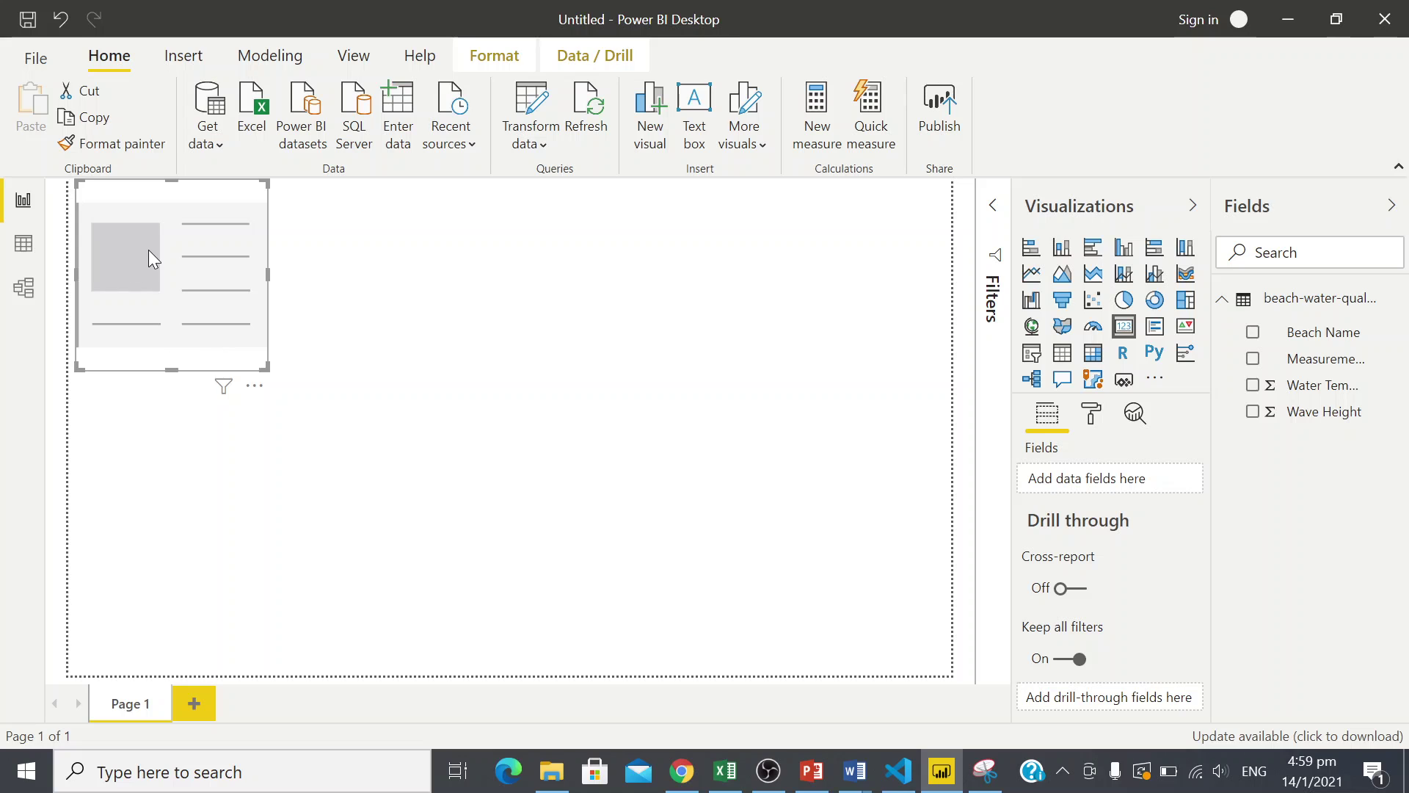
drag(265, 367, 964, 684)
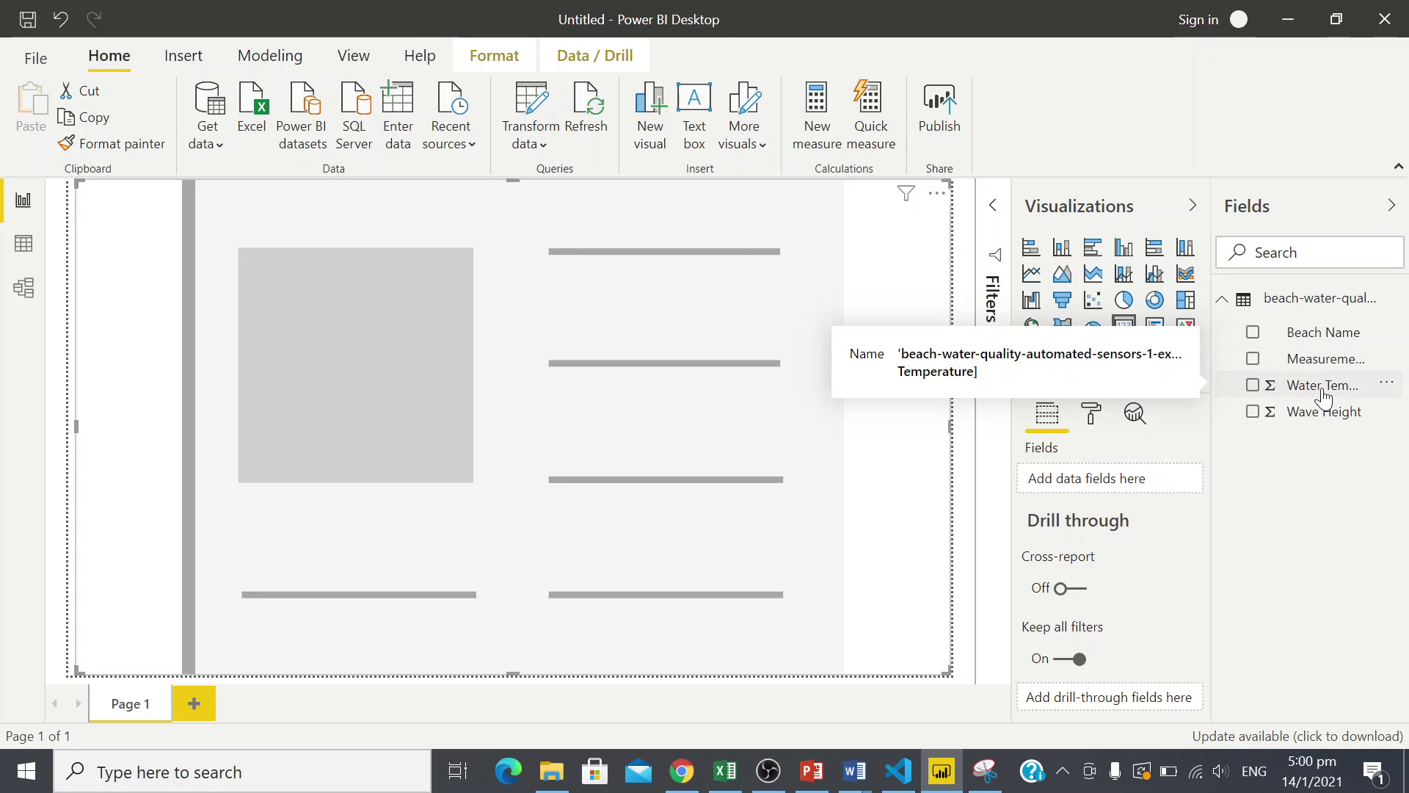
drag(1325, 398, 1110, 481)
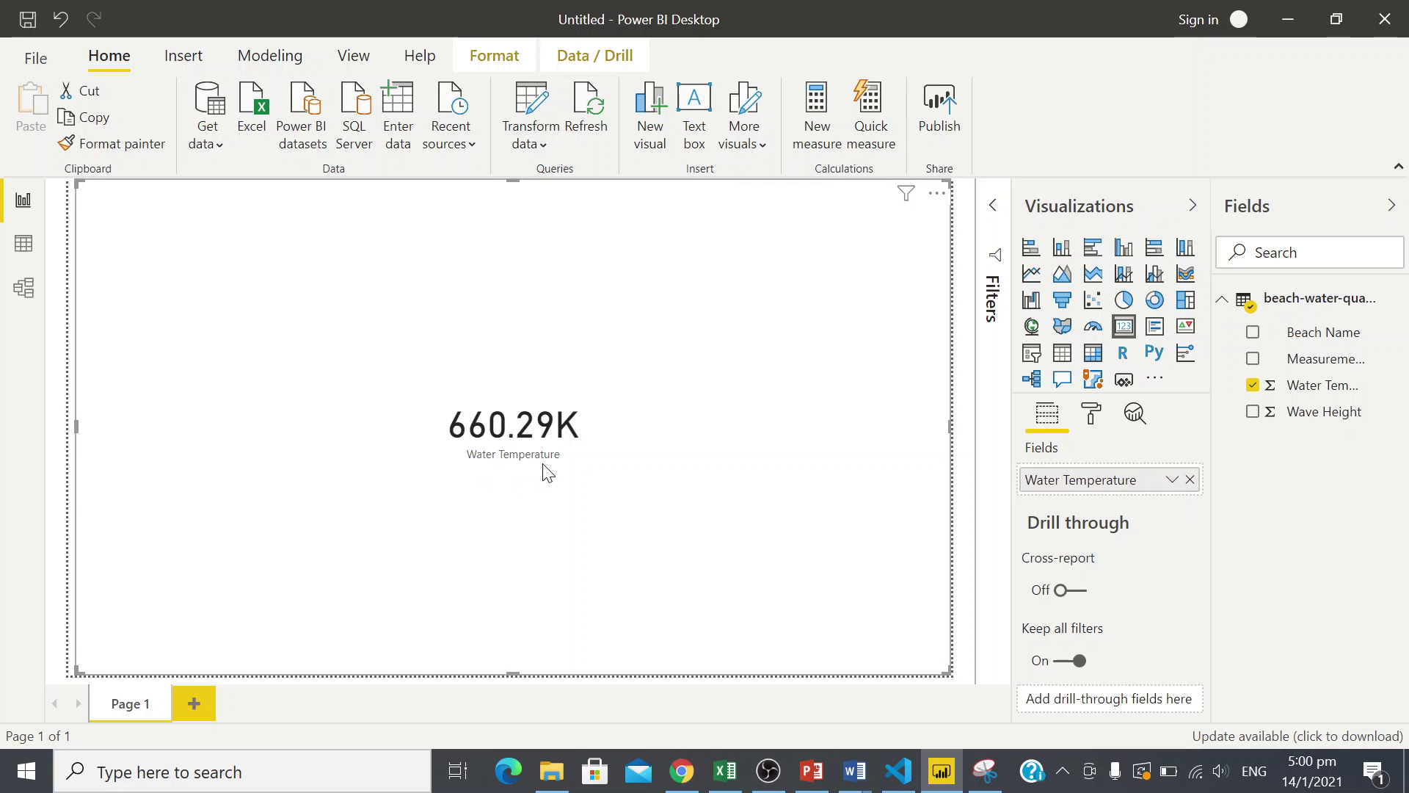
- Examine which aggregation options are available for the Water Temperature field of the card
mouse_move(476, 445)
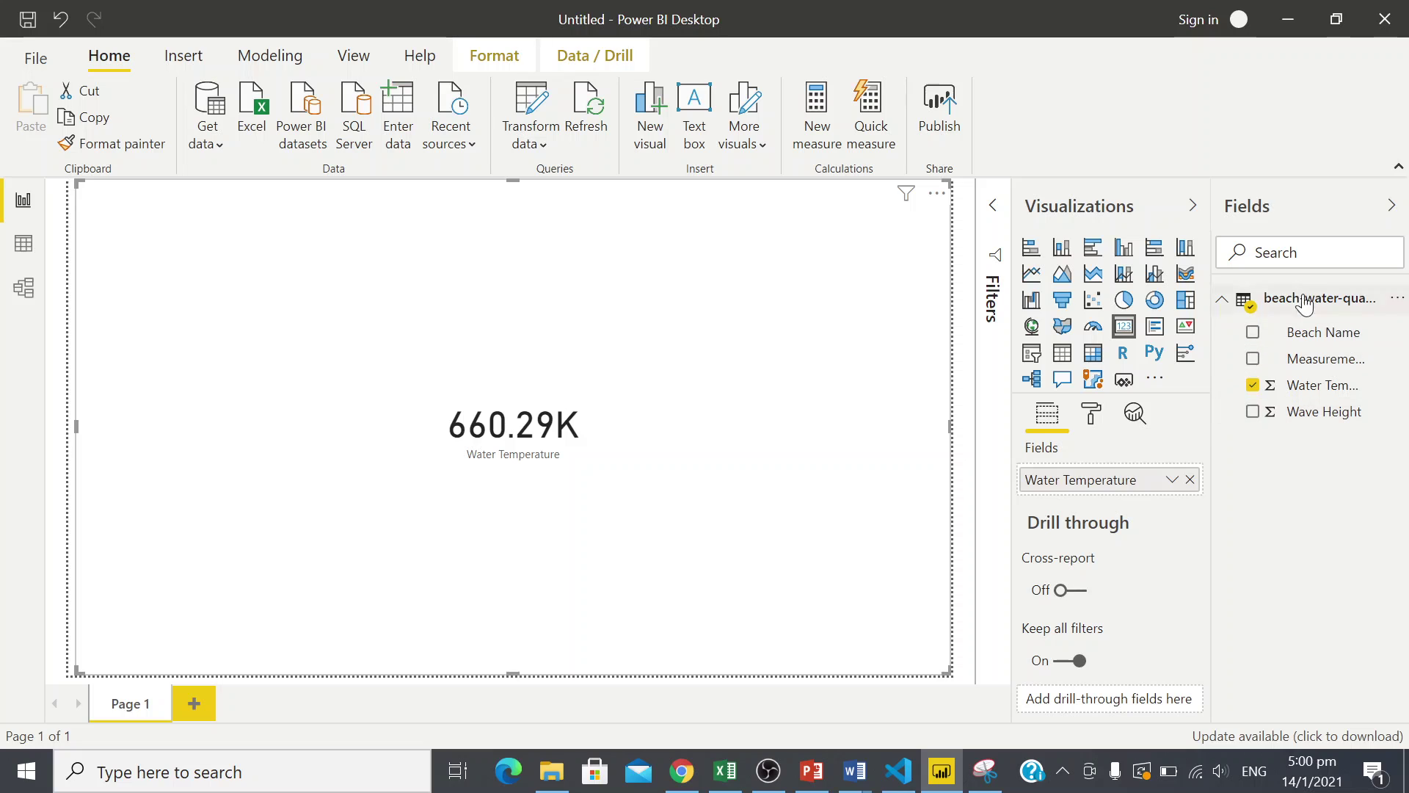
click(1171, 481)
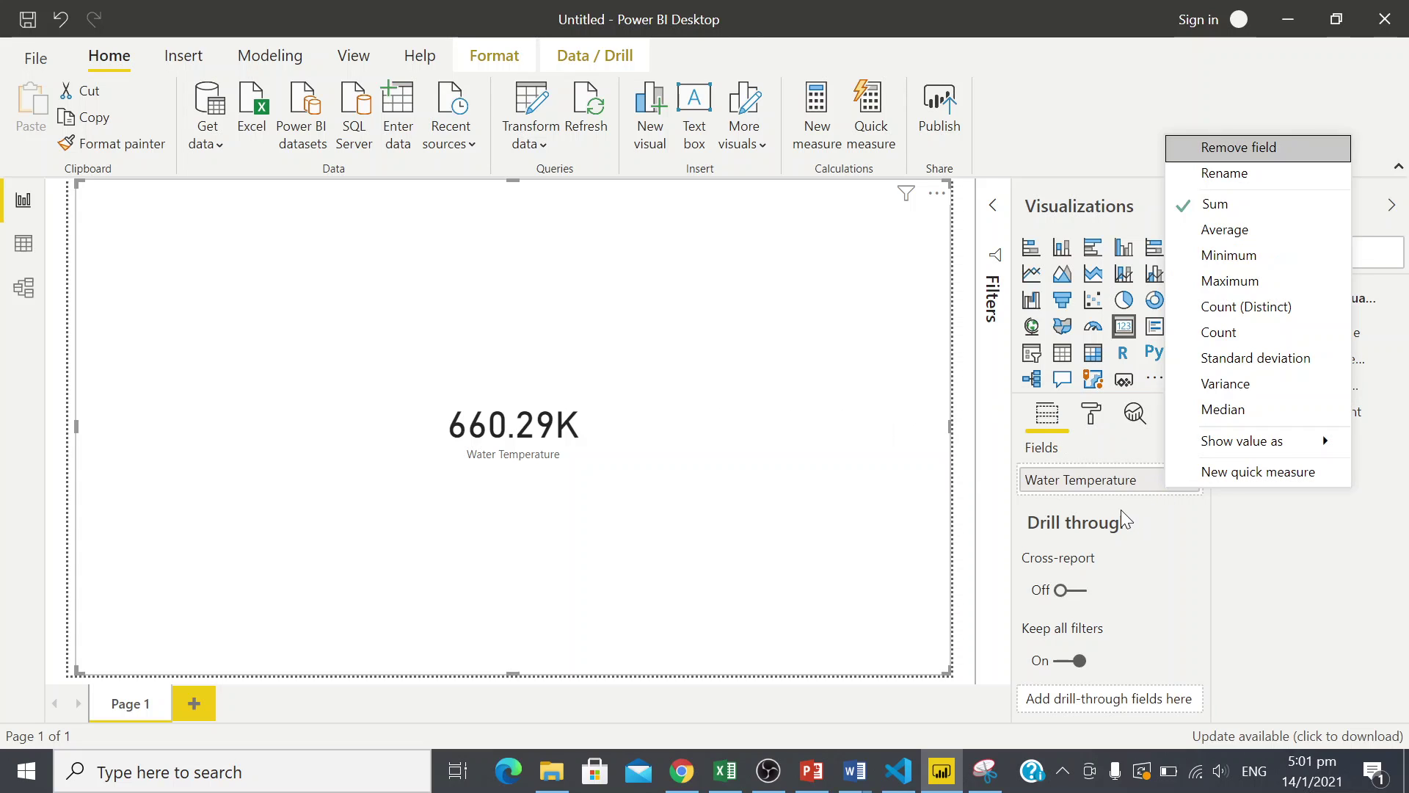
click(1191, 505)
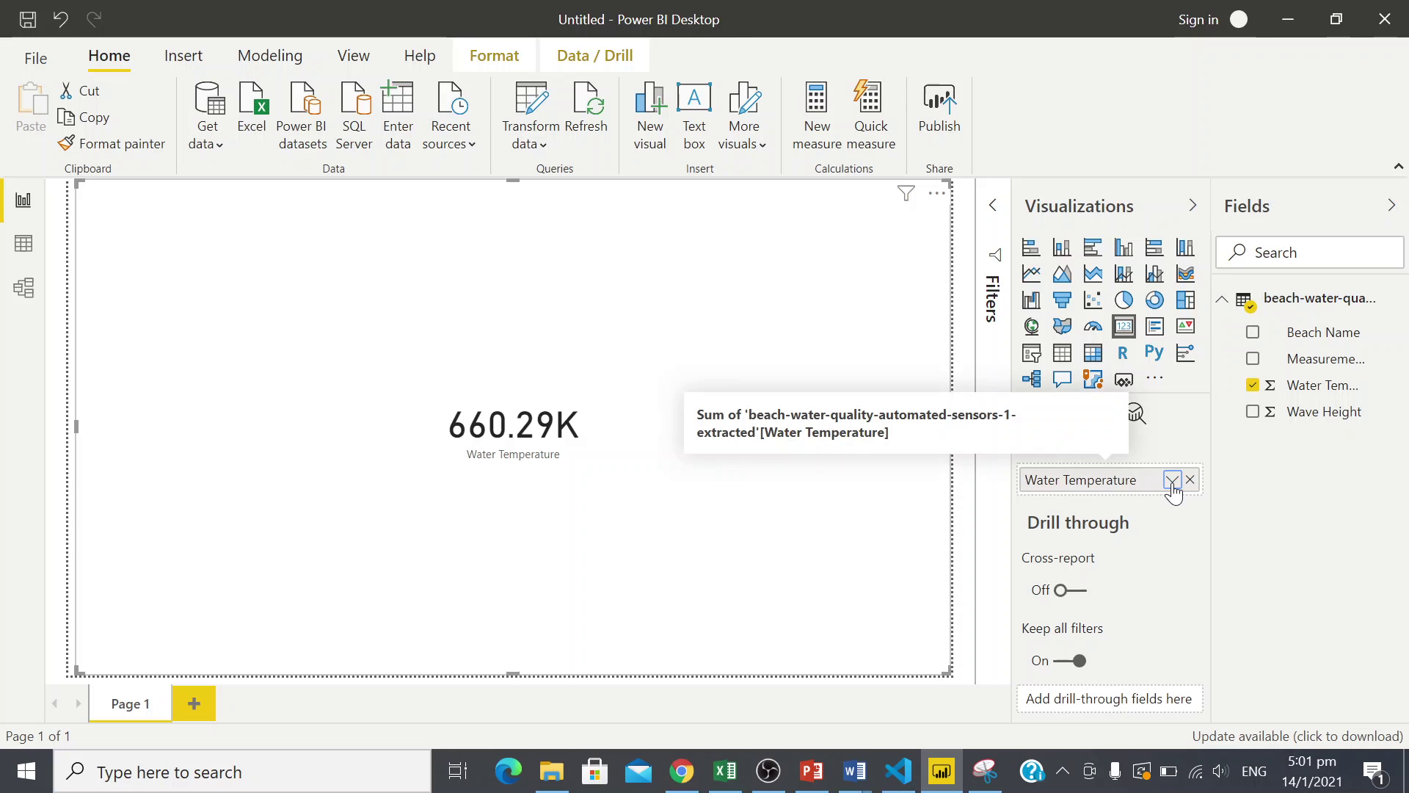
click(1172, 483)
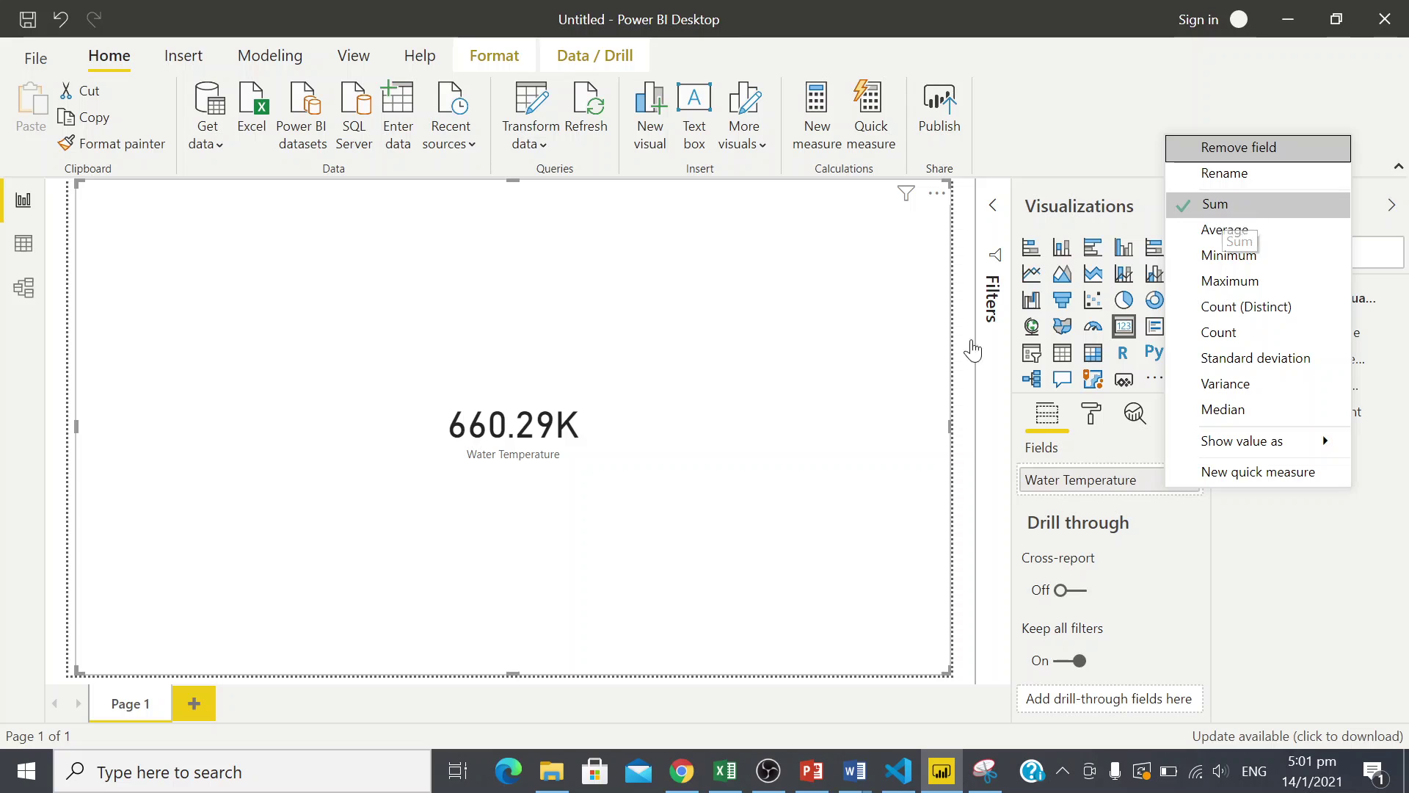
click(756, 327)
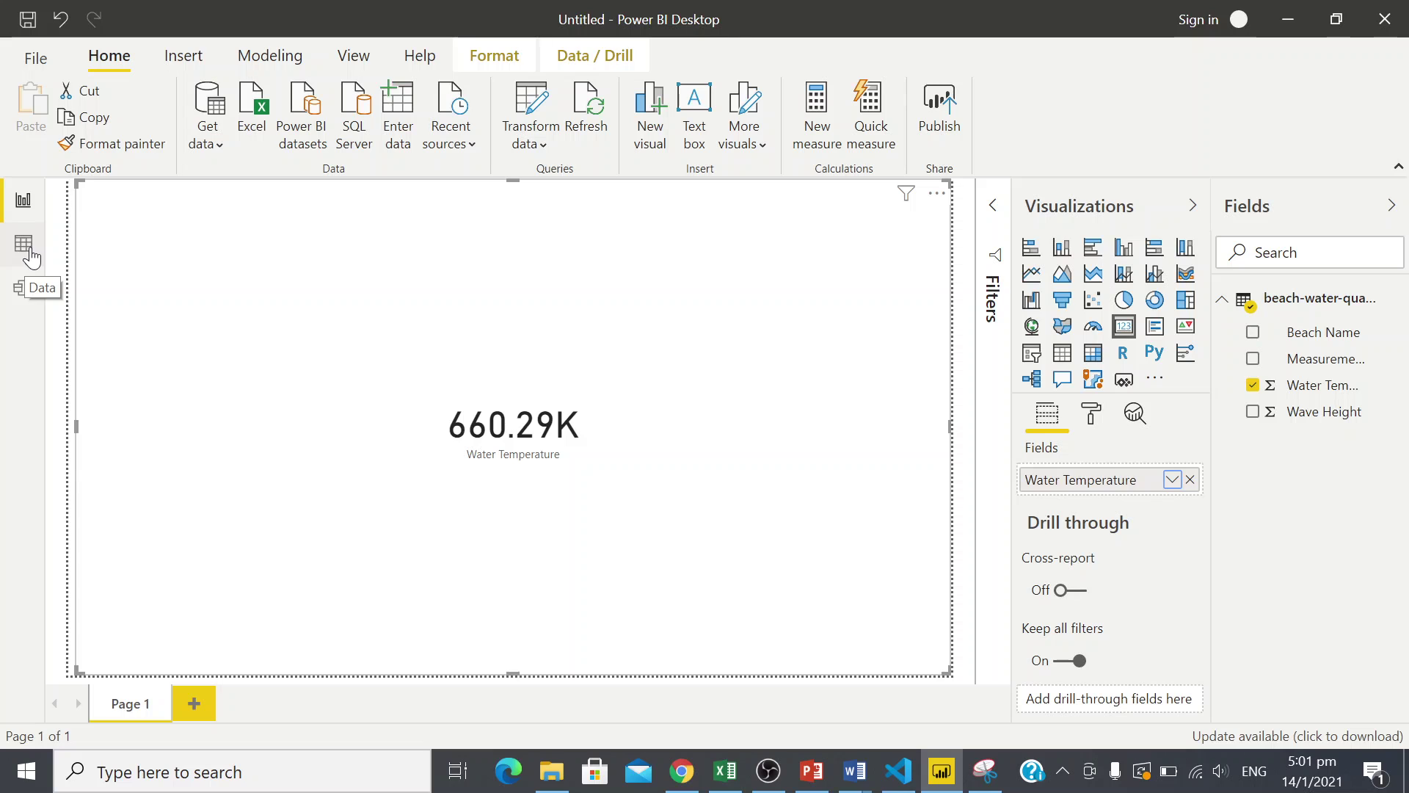
- Examine the distinct values of the Water Temperature column in the data table without filtering, and return to the report page
click(24, 243)
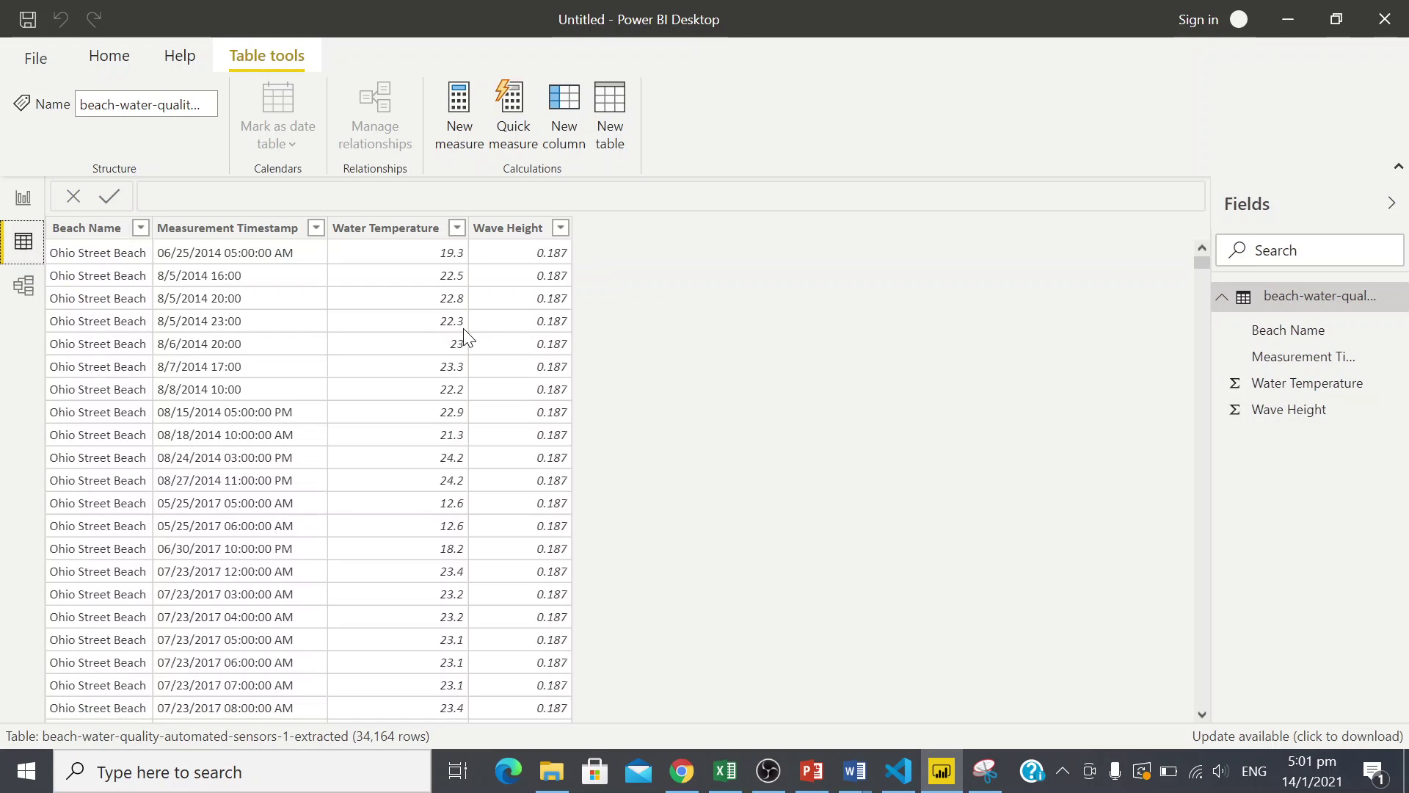
click(768, 770)
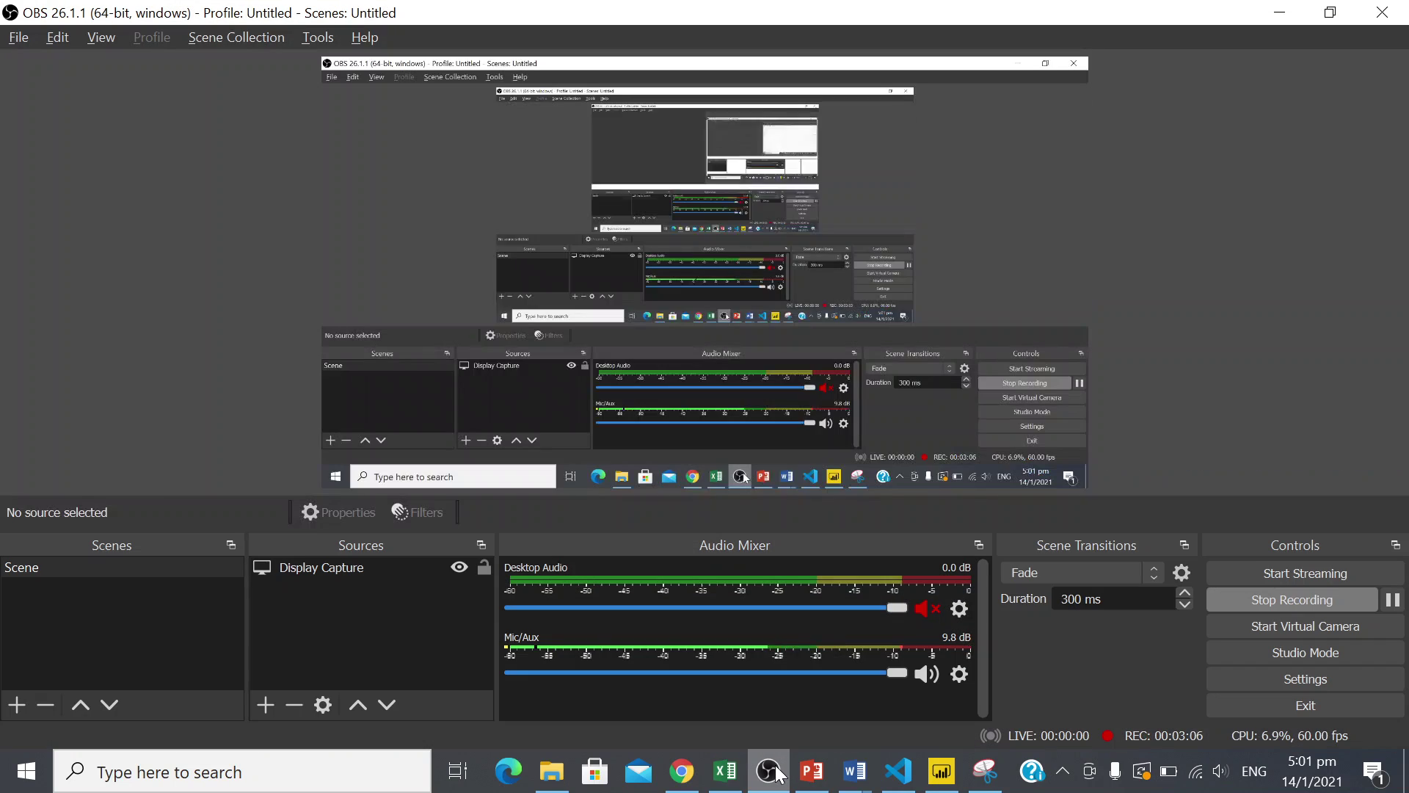
click(768, 771)
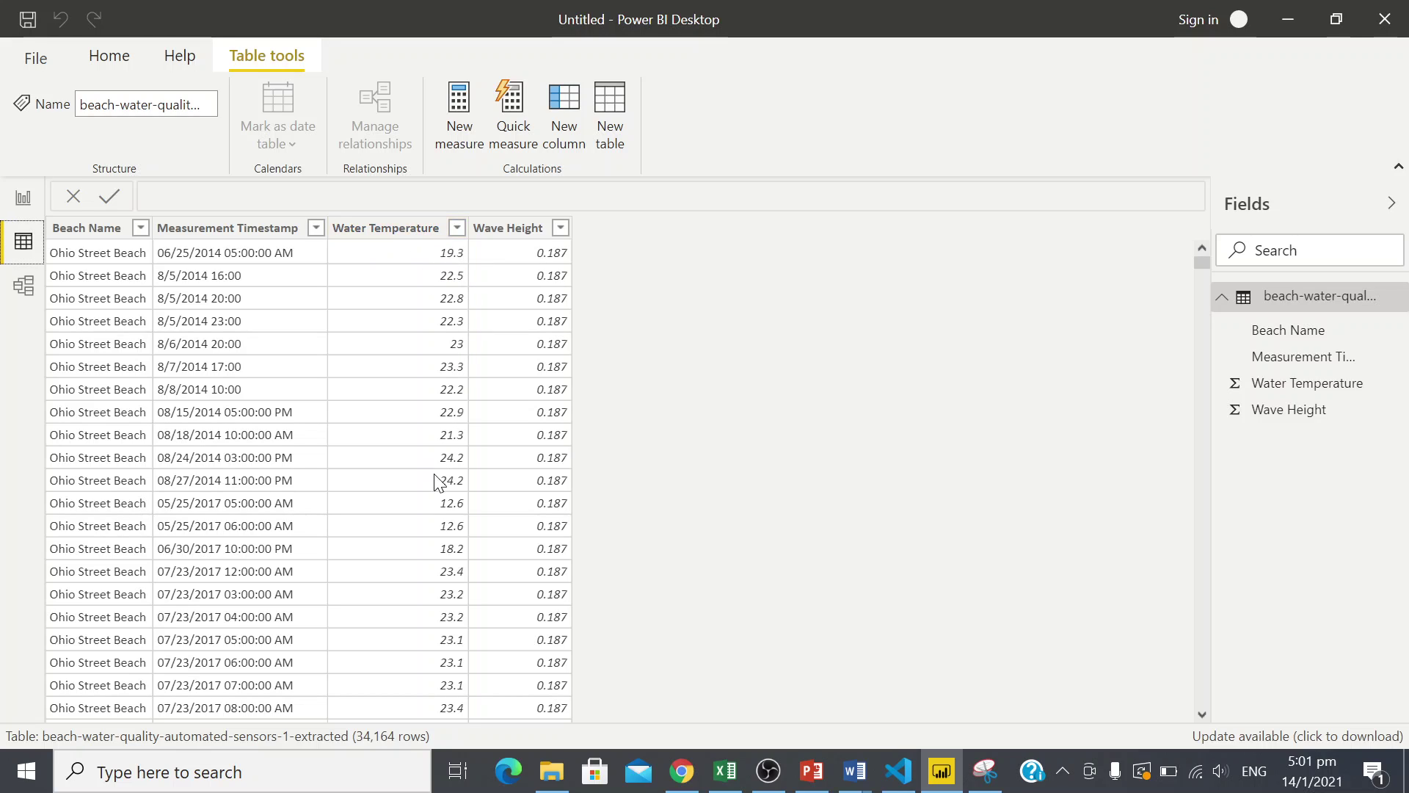
click(458, 229)
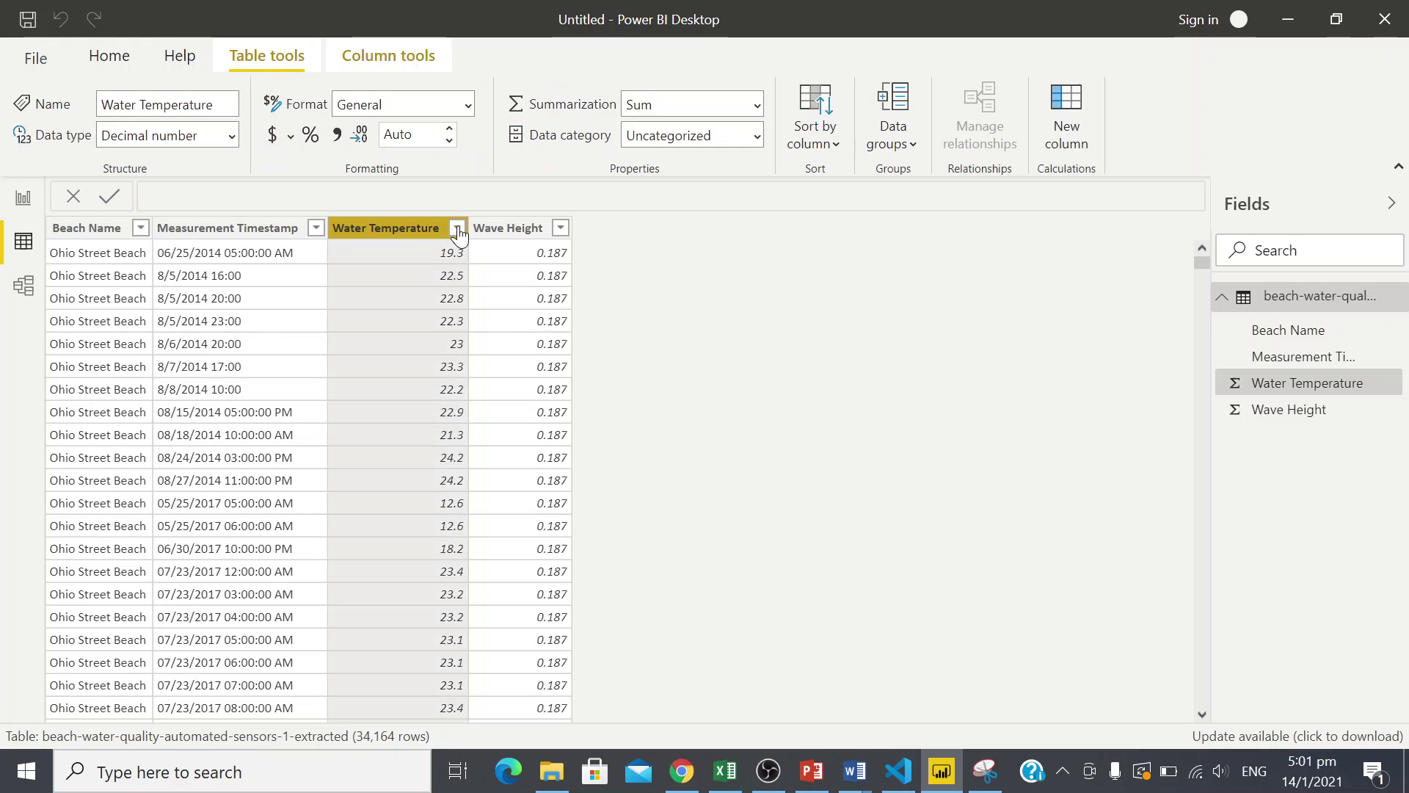
scroll(596, 394, down, 20)
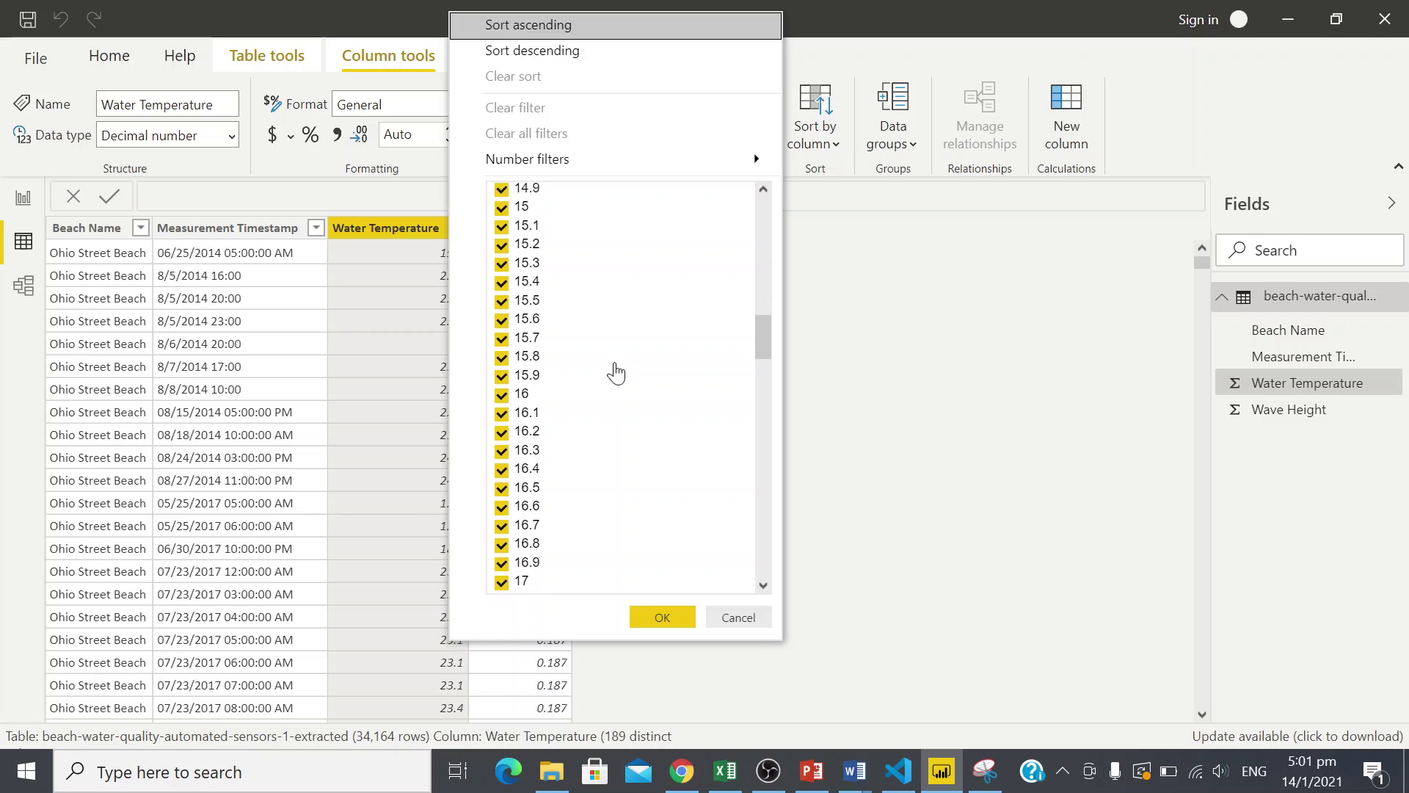
scroll(605, 381, down, 5)
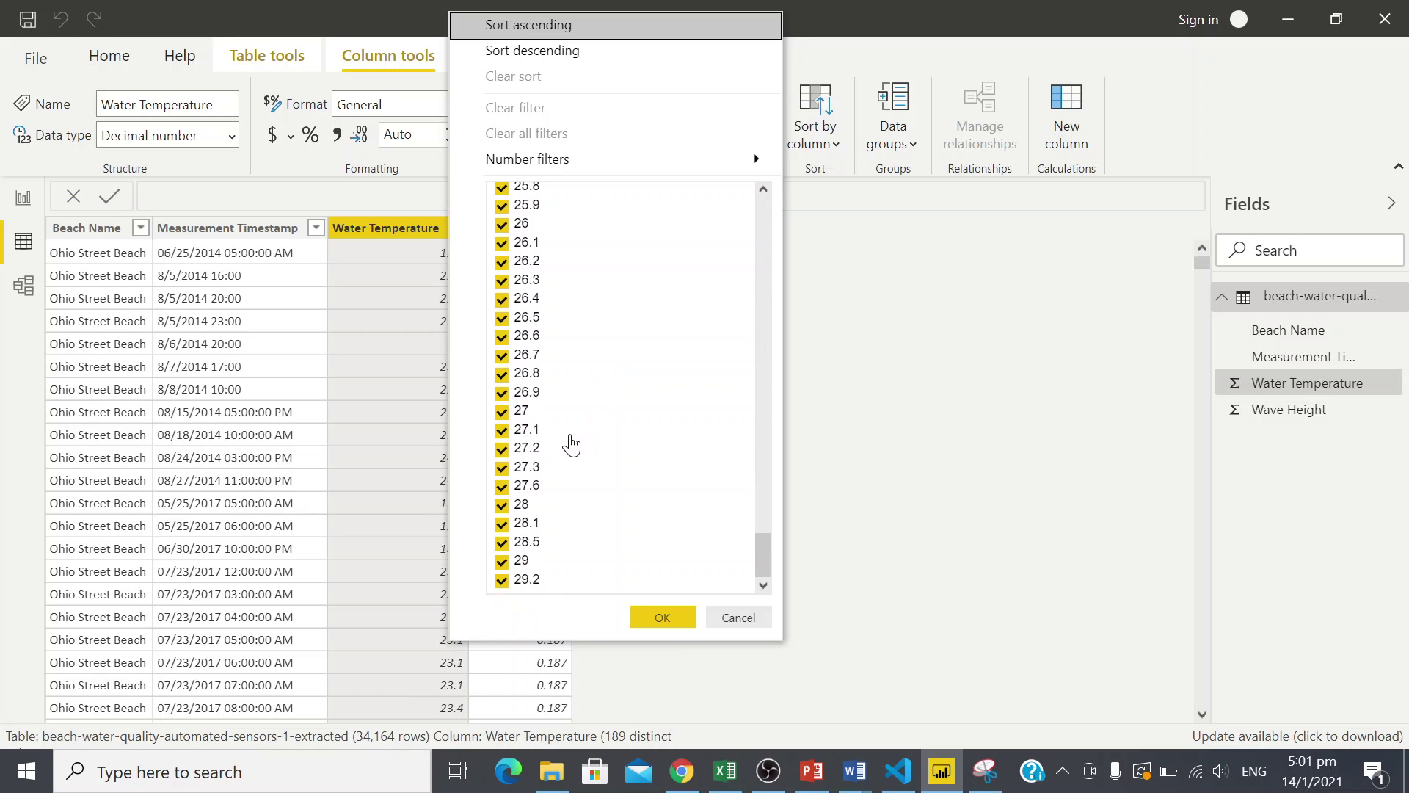
scroll(569, 444, up, 20)
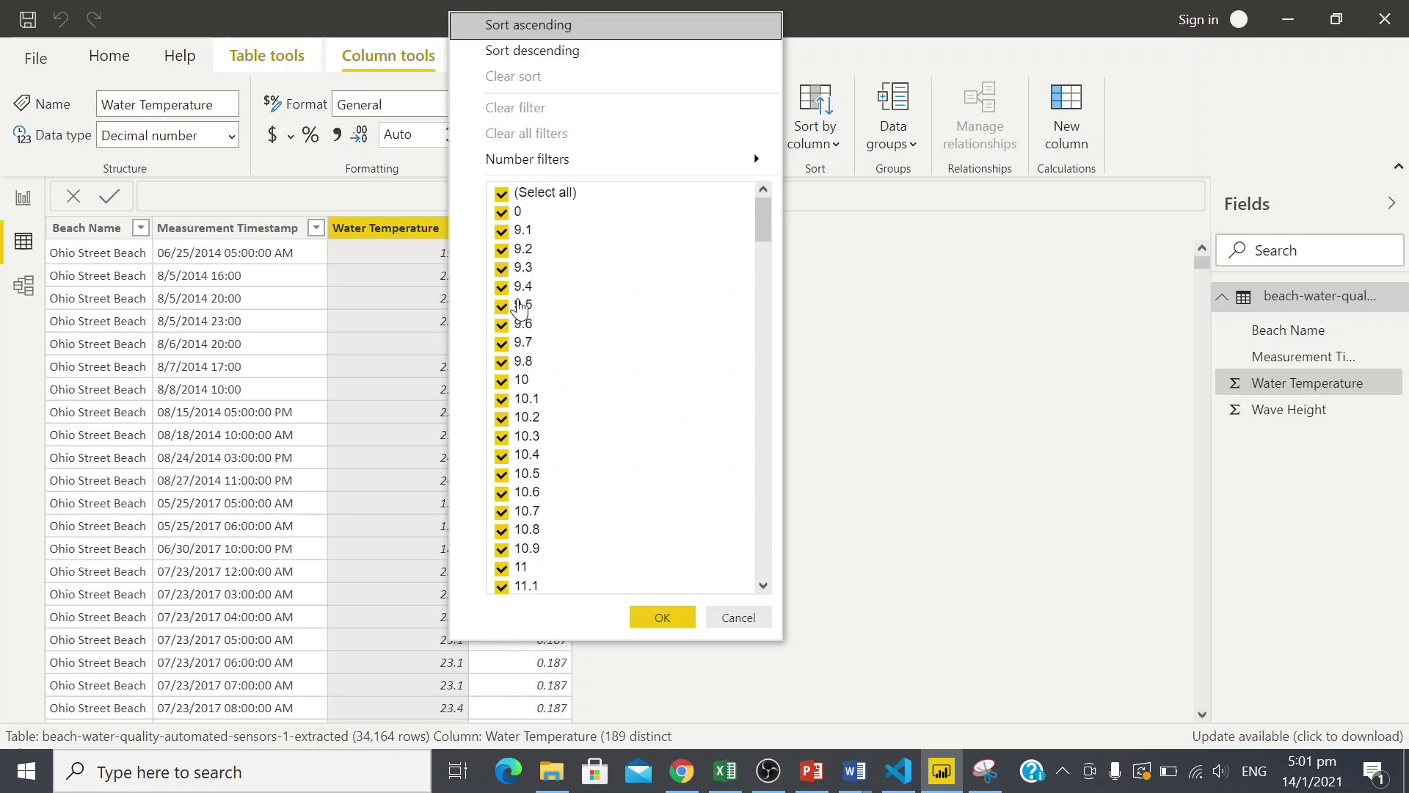
click(764, 616)
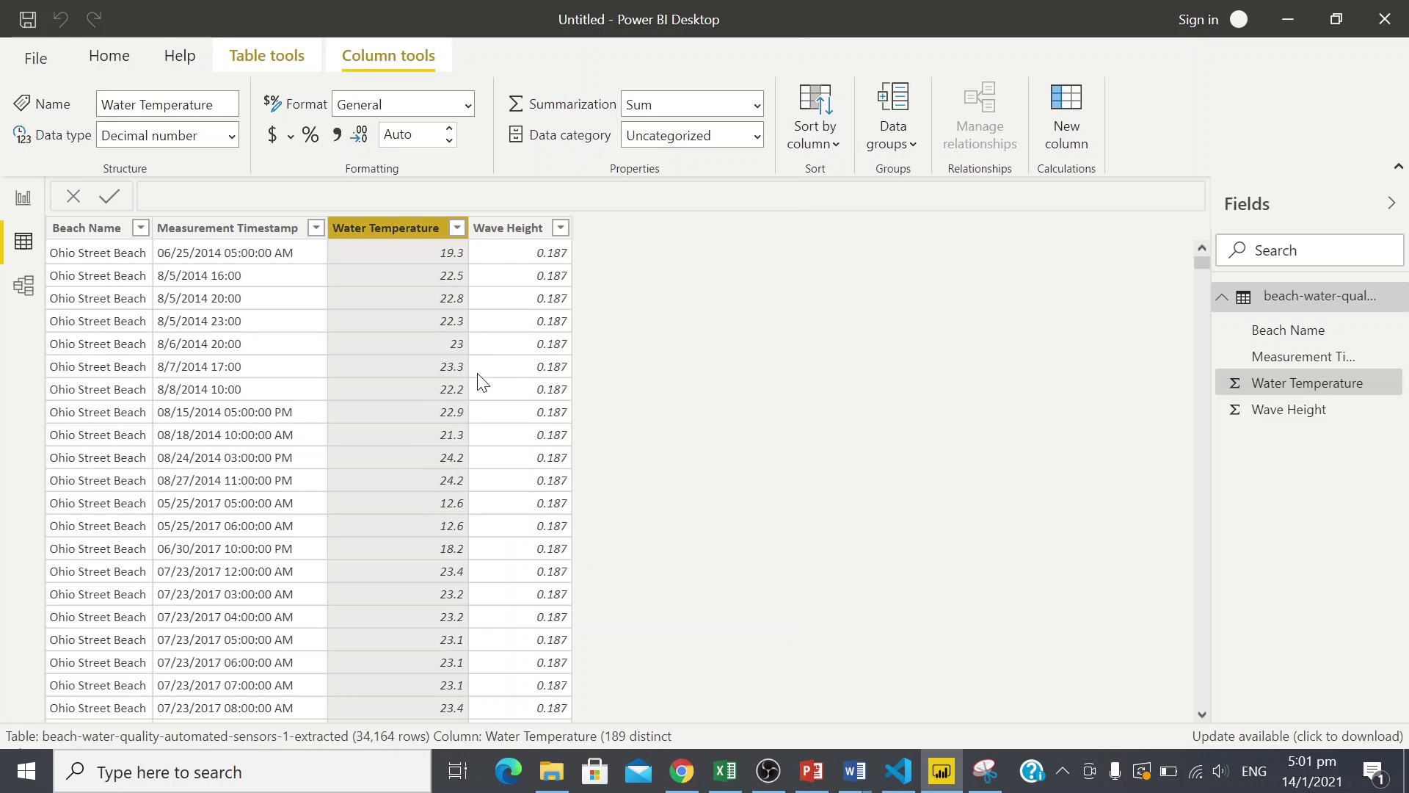
click(24, 198)
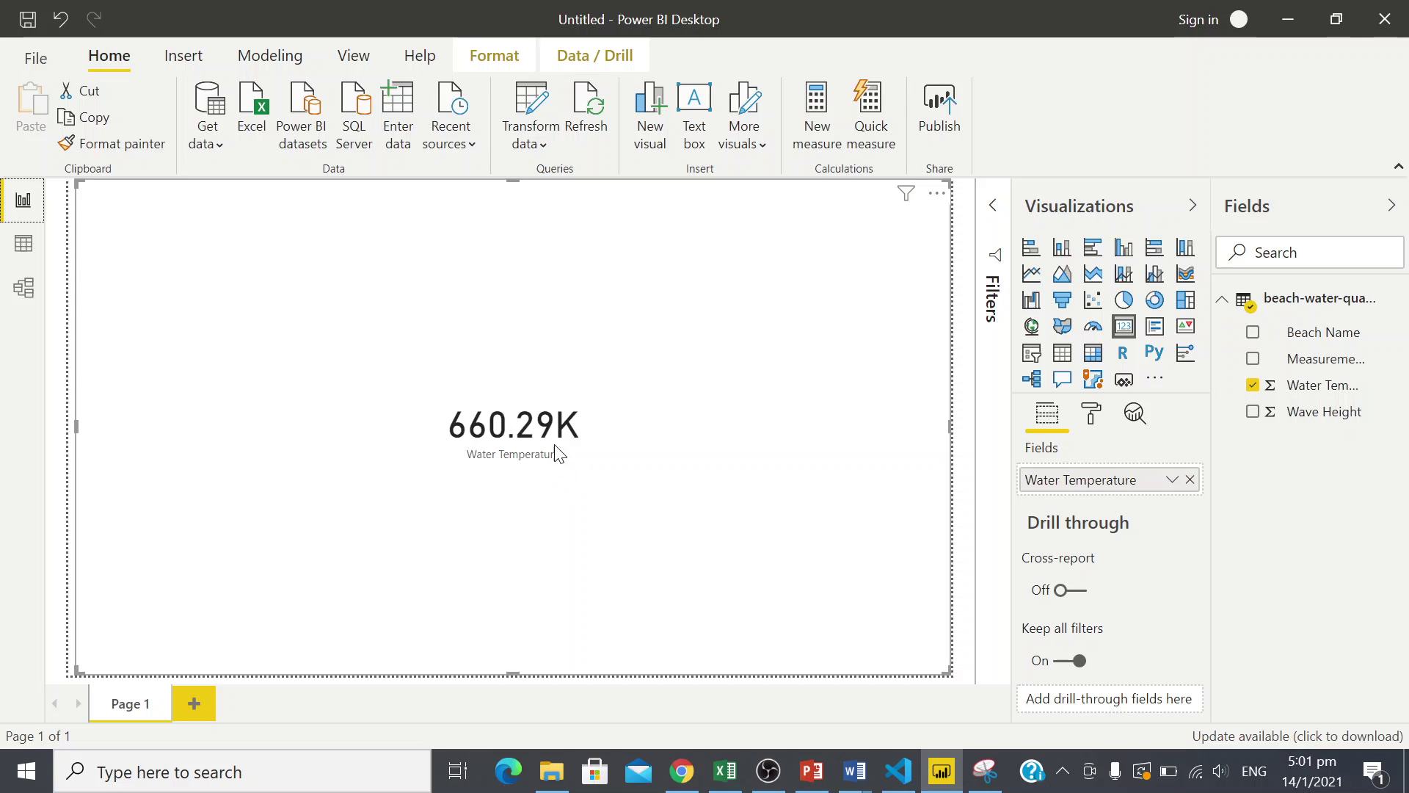
- Set the aggregation of the card's Water Temperature field to Average
mouse_move(565, 445)
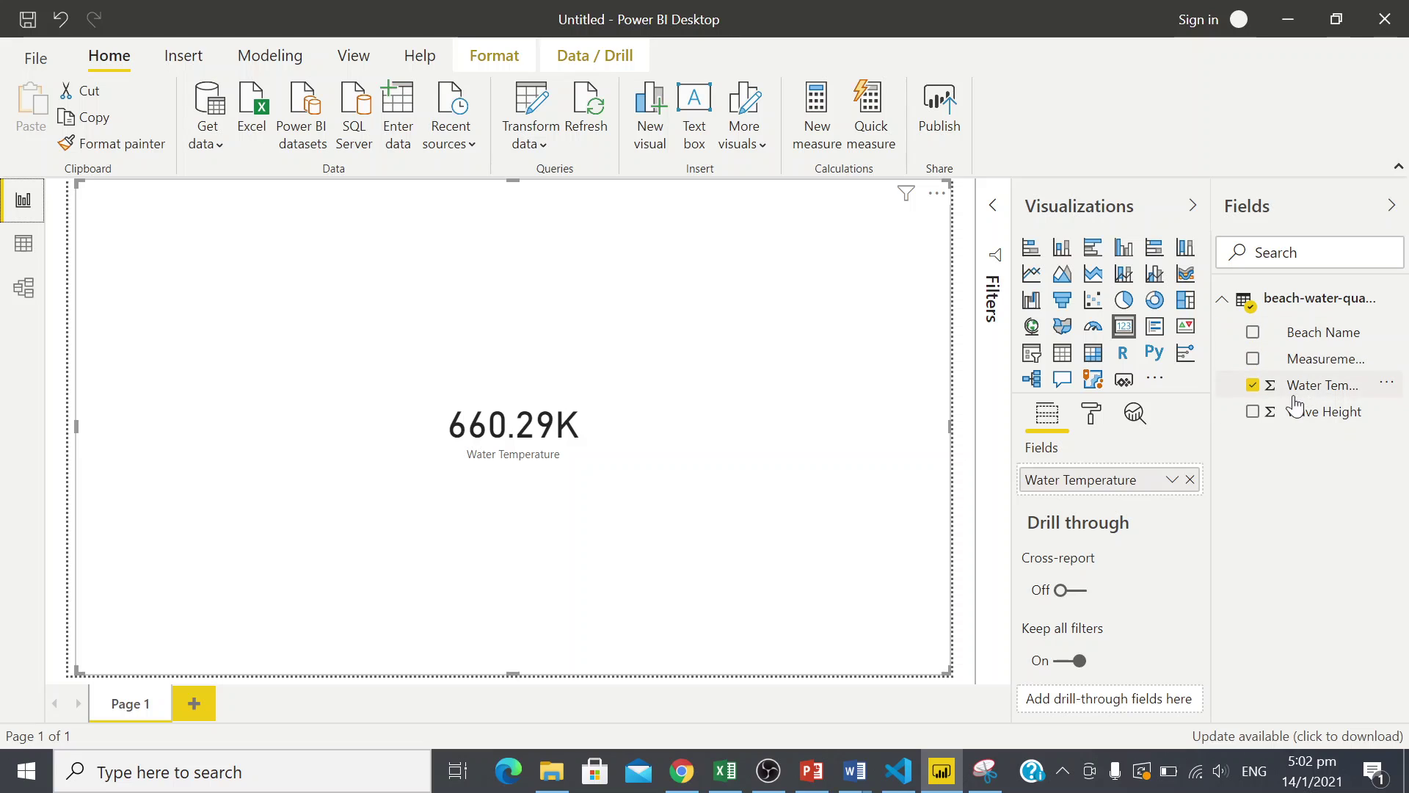
click(1171, 481)
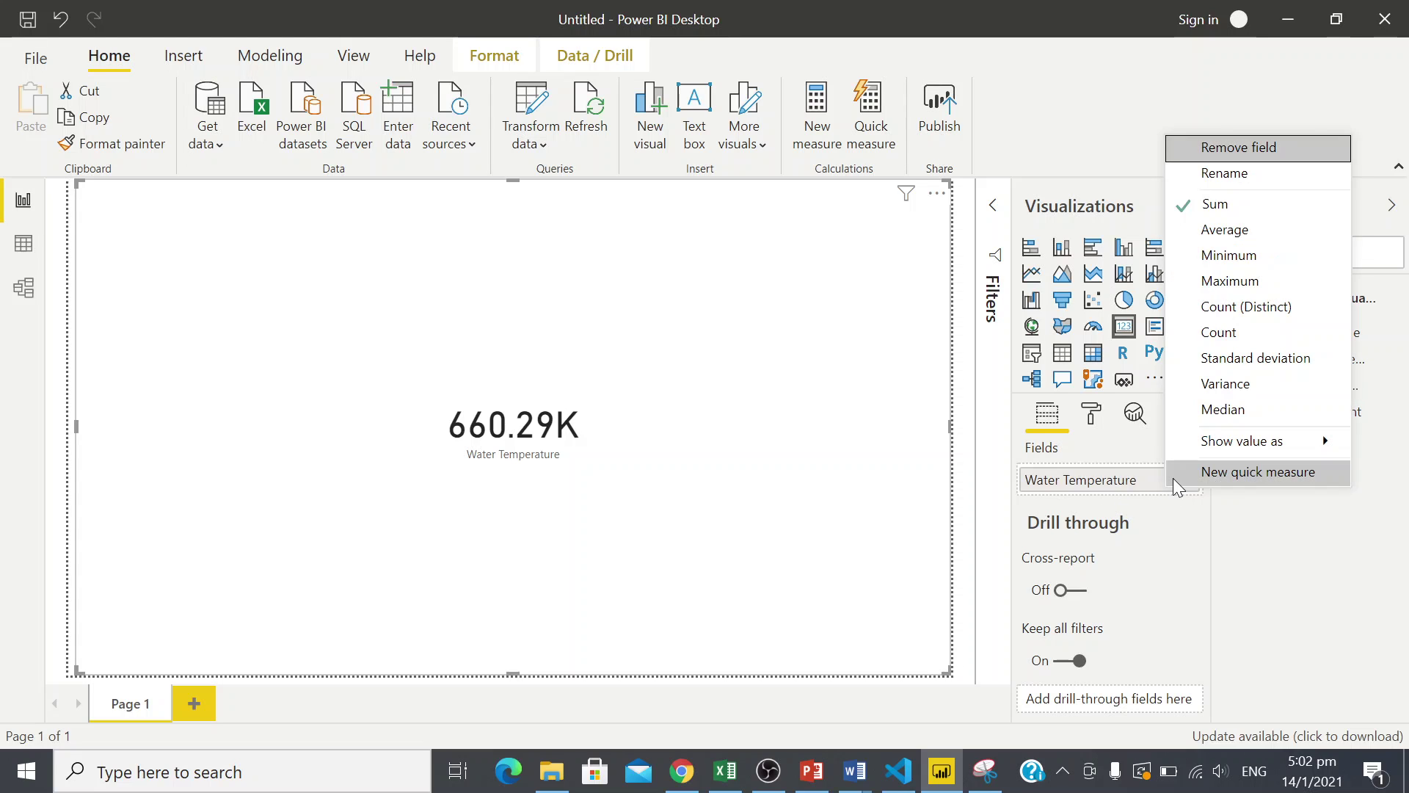
click(1229, 229)
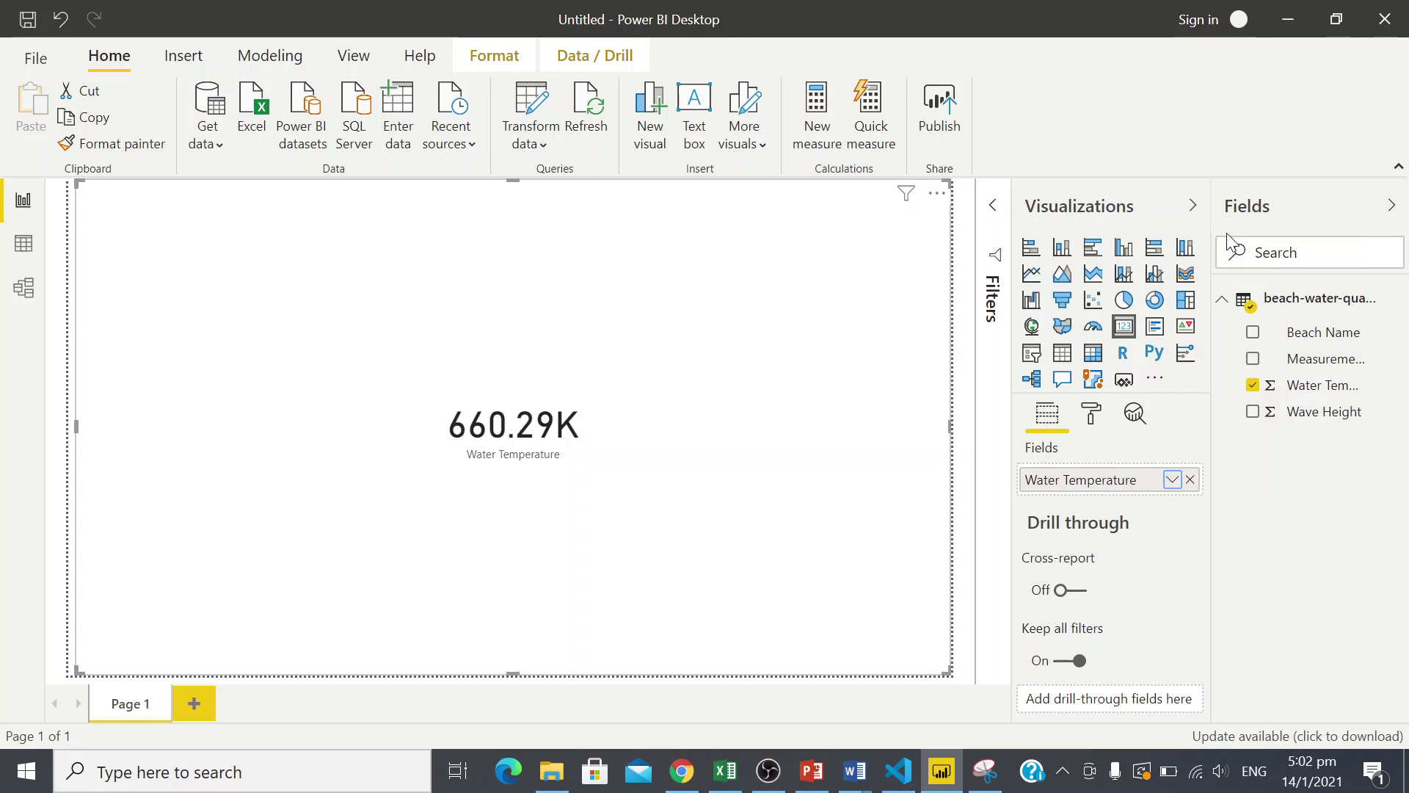
click(1173, 481)
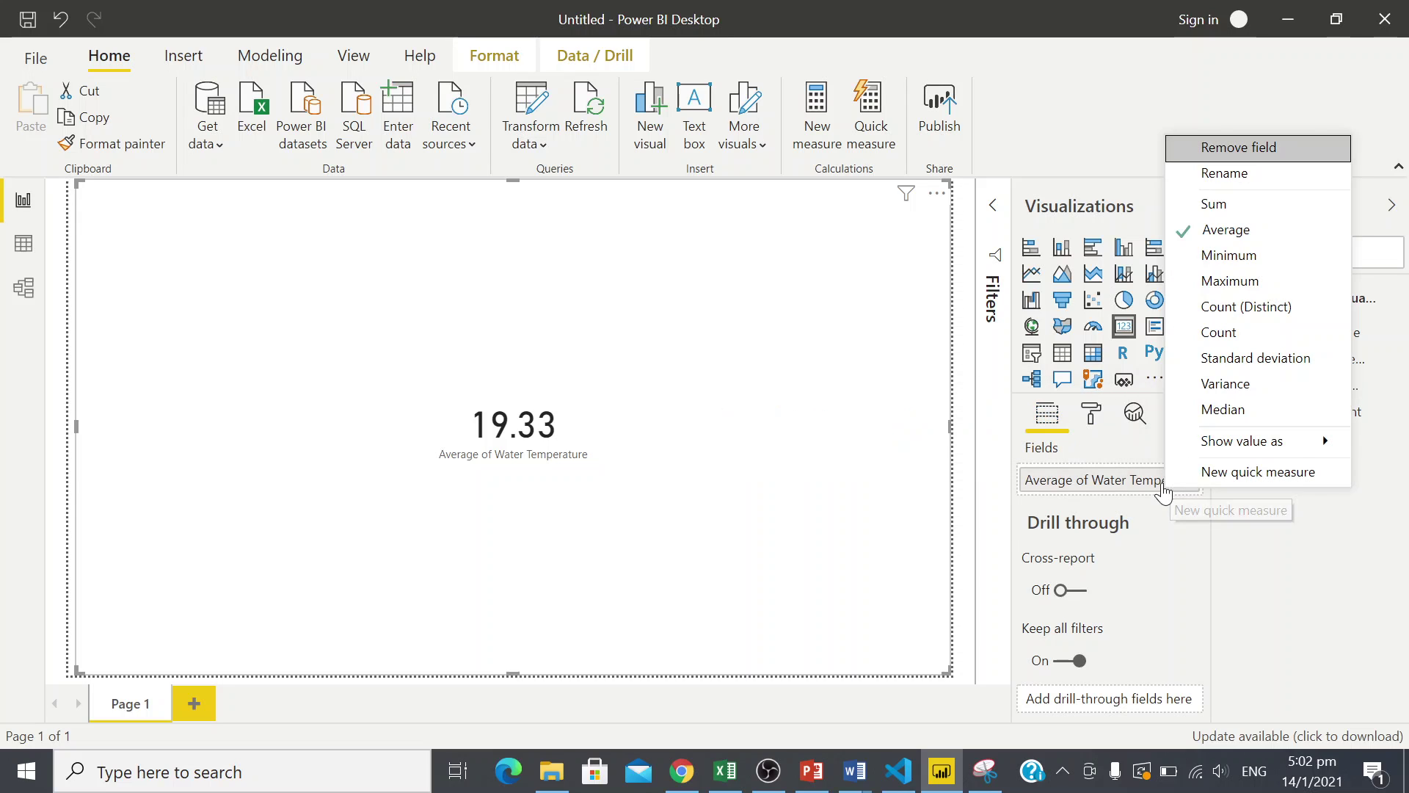
click(1213, 231)
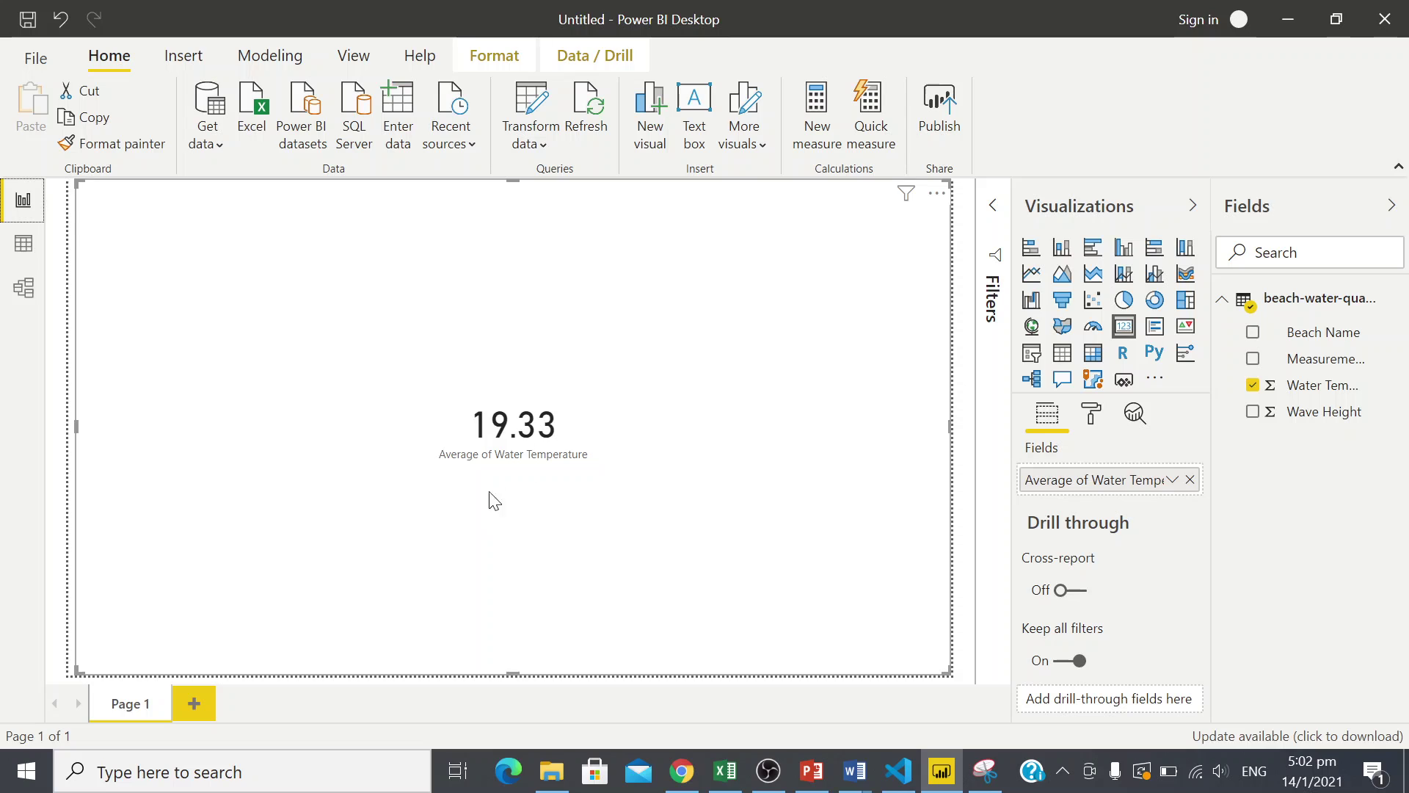
- Replace the averaged Water Temperature field in the card with the Wave Height field
mouse_move(544, 359)
mouse_move(542, 449)
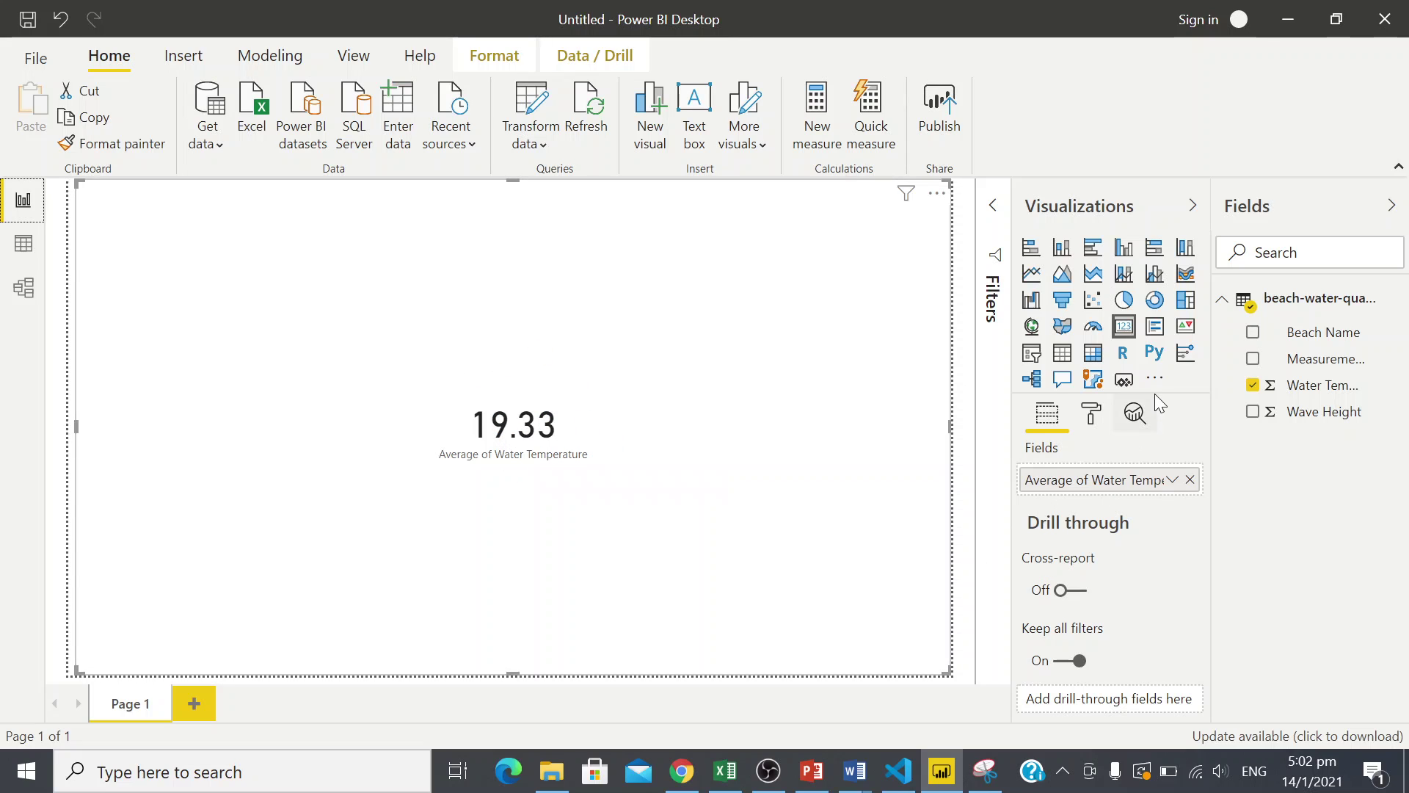
click(1093, 418)
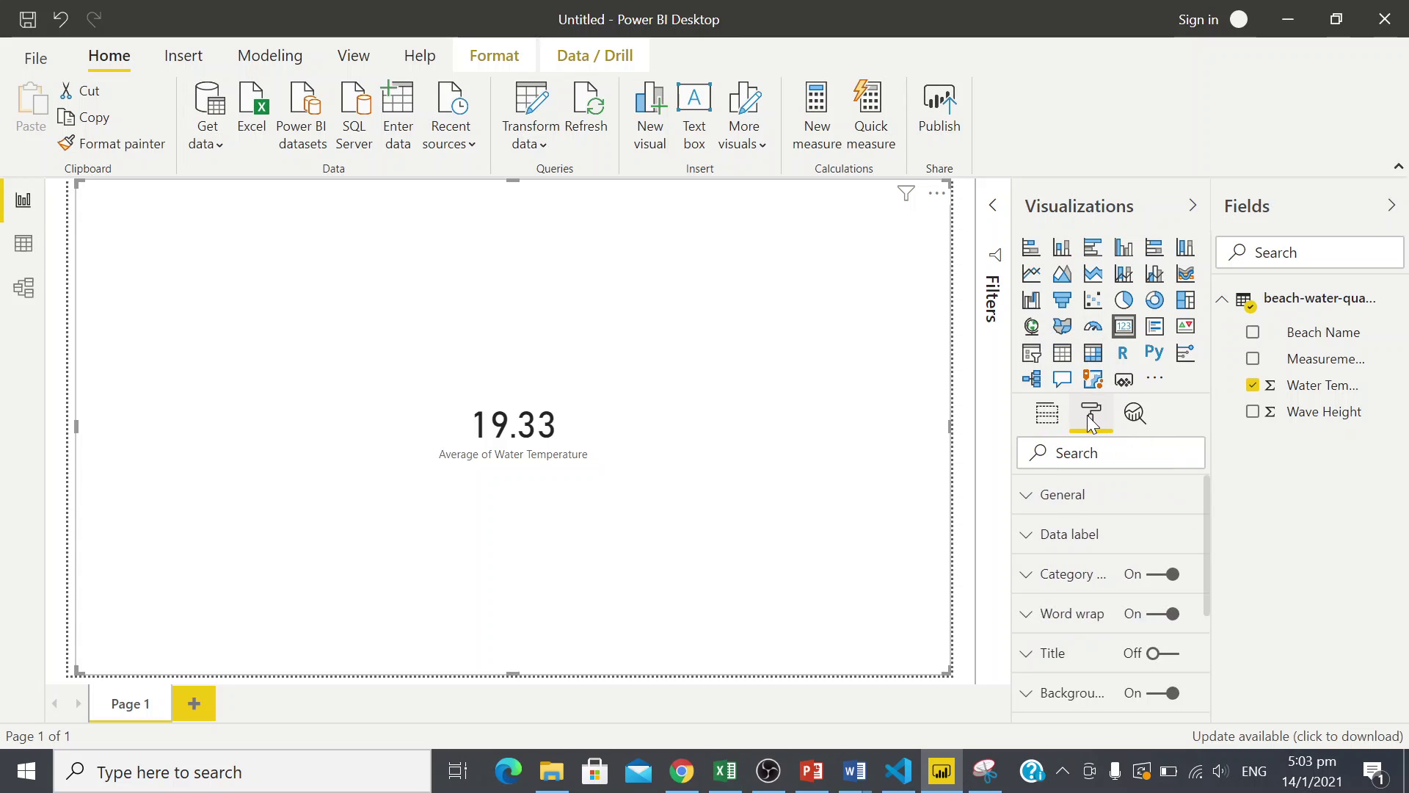
click(1054, 418)
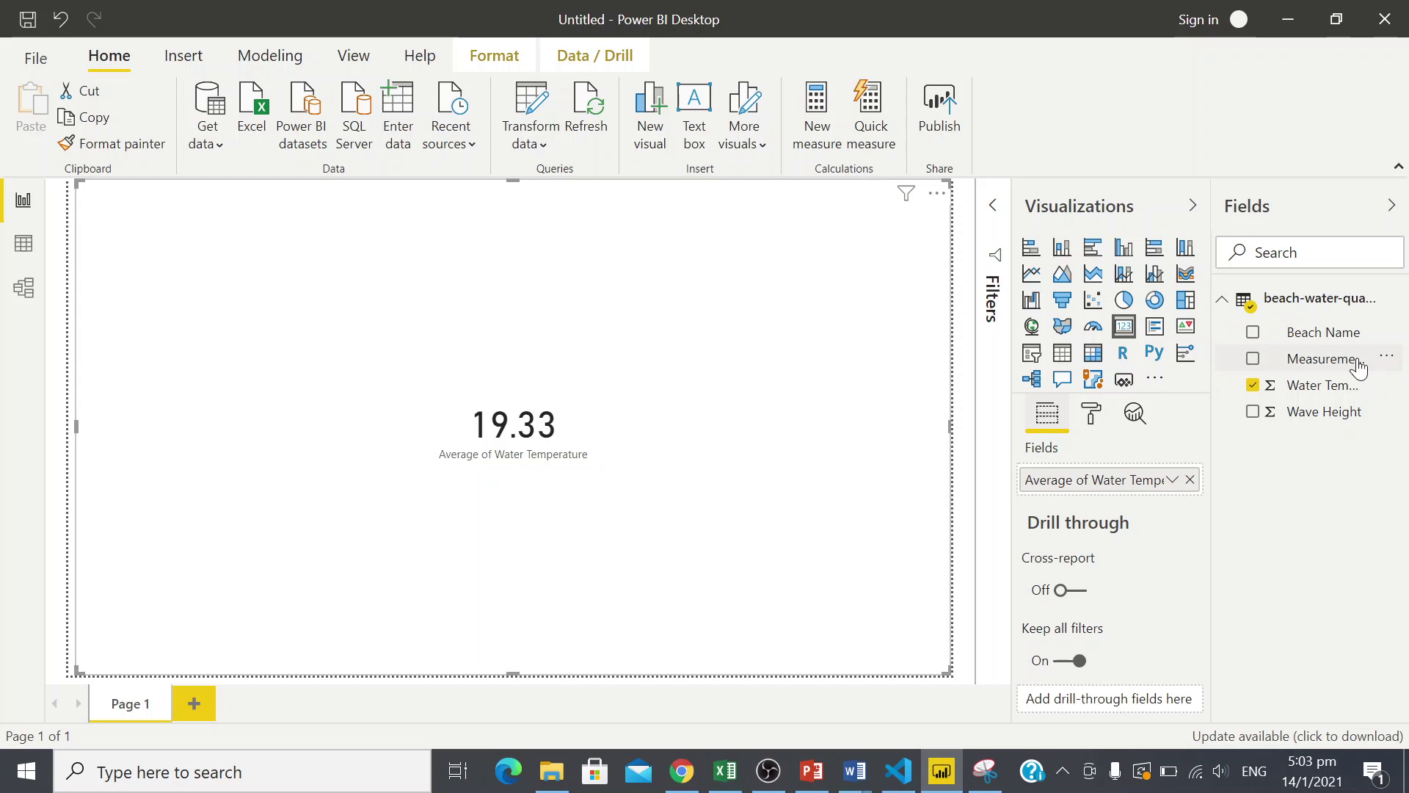
drag(1169, 463, 1132, 492)
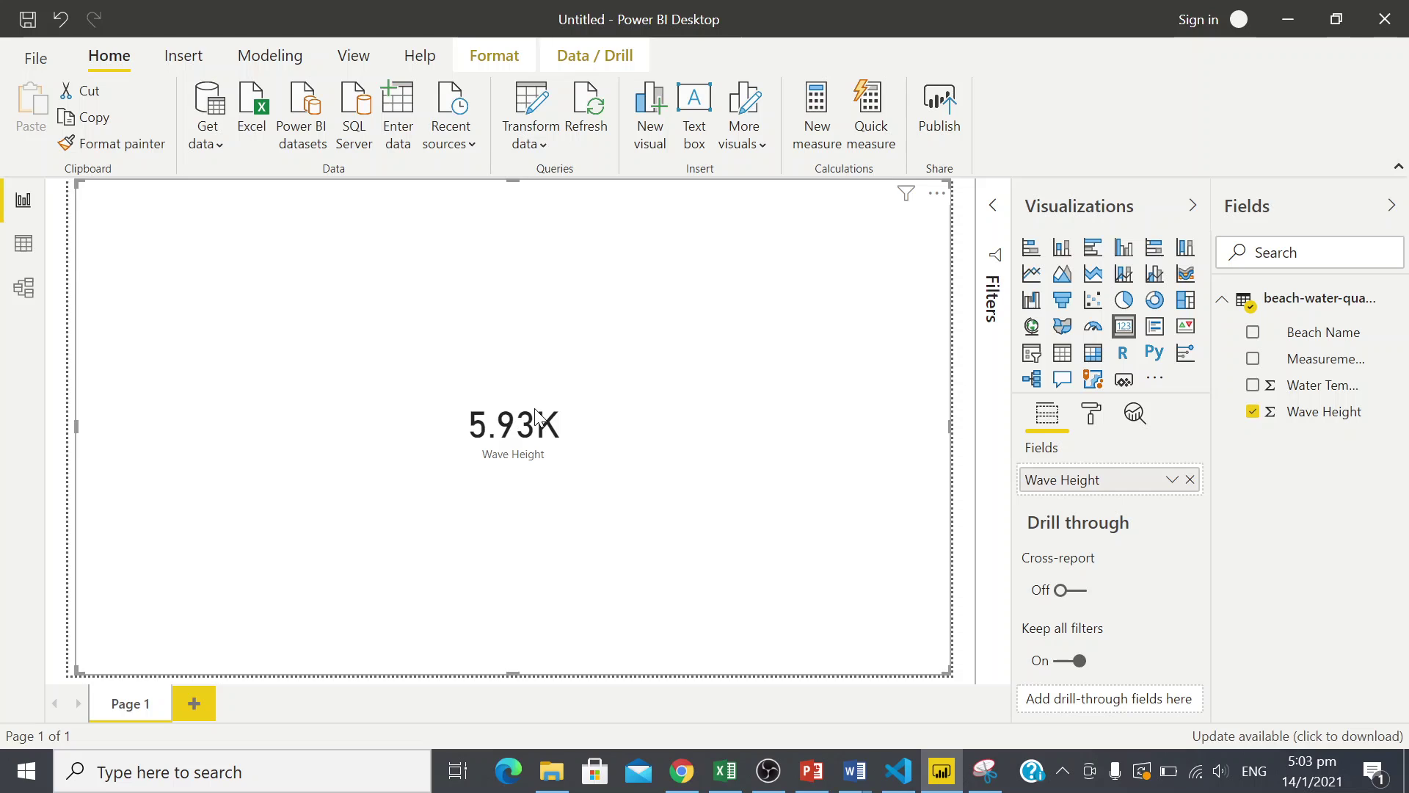
- Undo the switch to the Wave Height field and enlarge the card's data label text to 55 pt
click(60, 20)
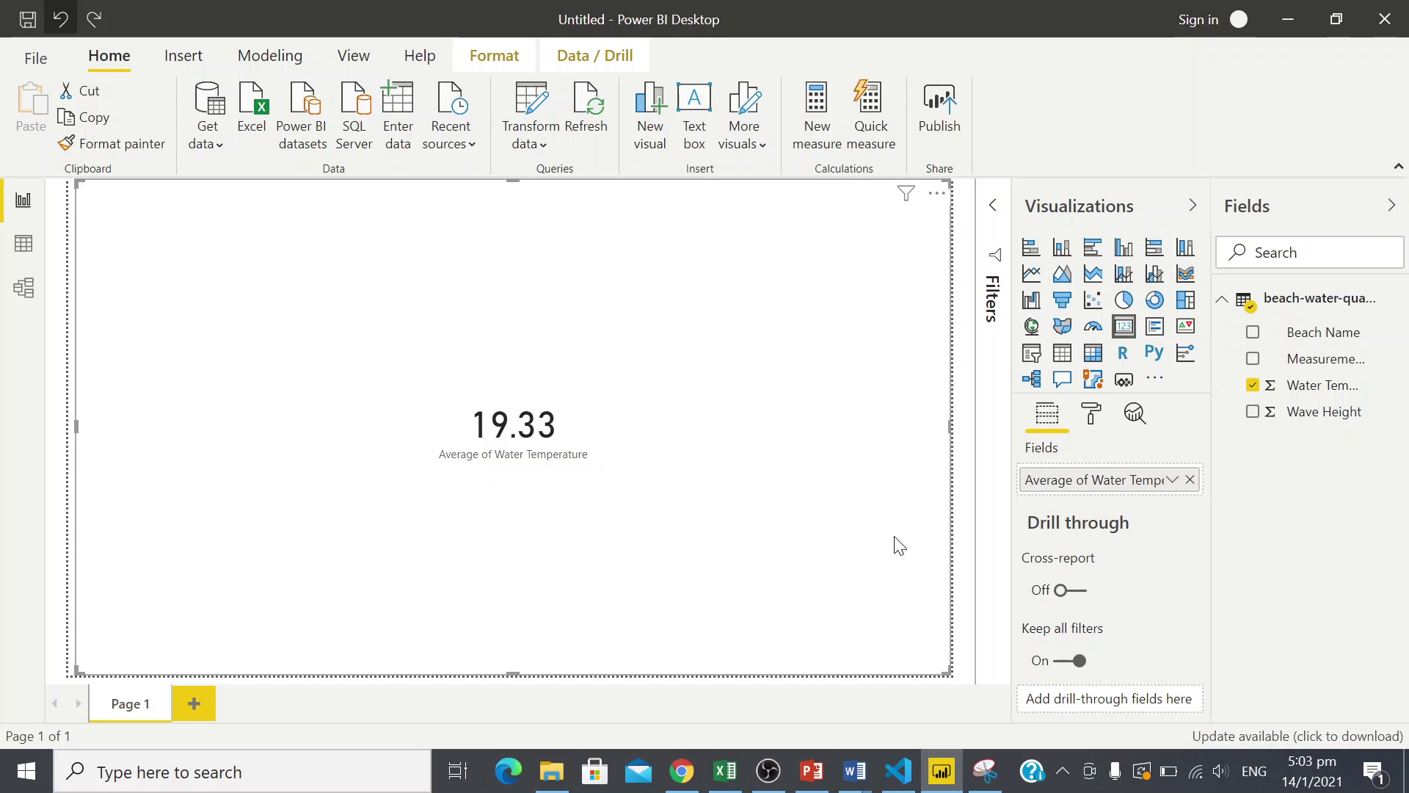
click(1090, 416)
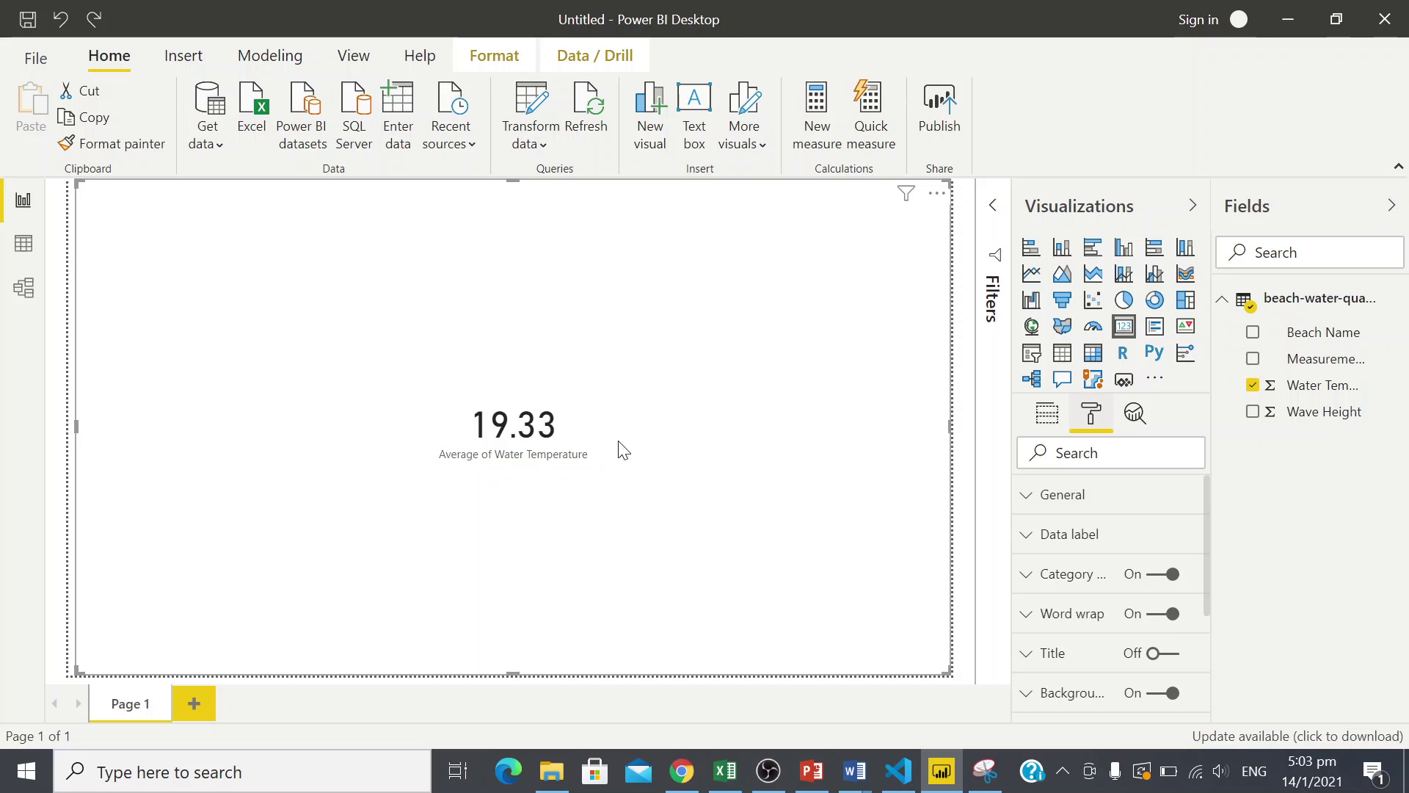
click(1028, 537)
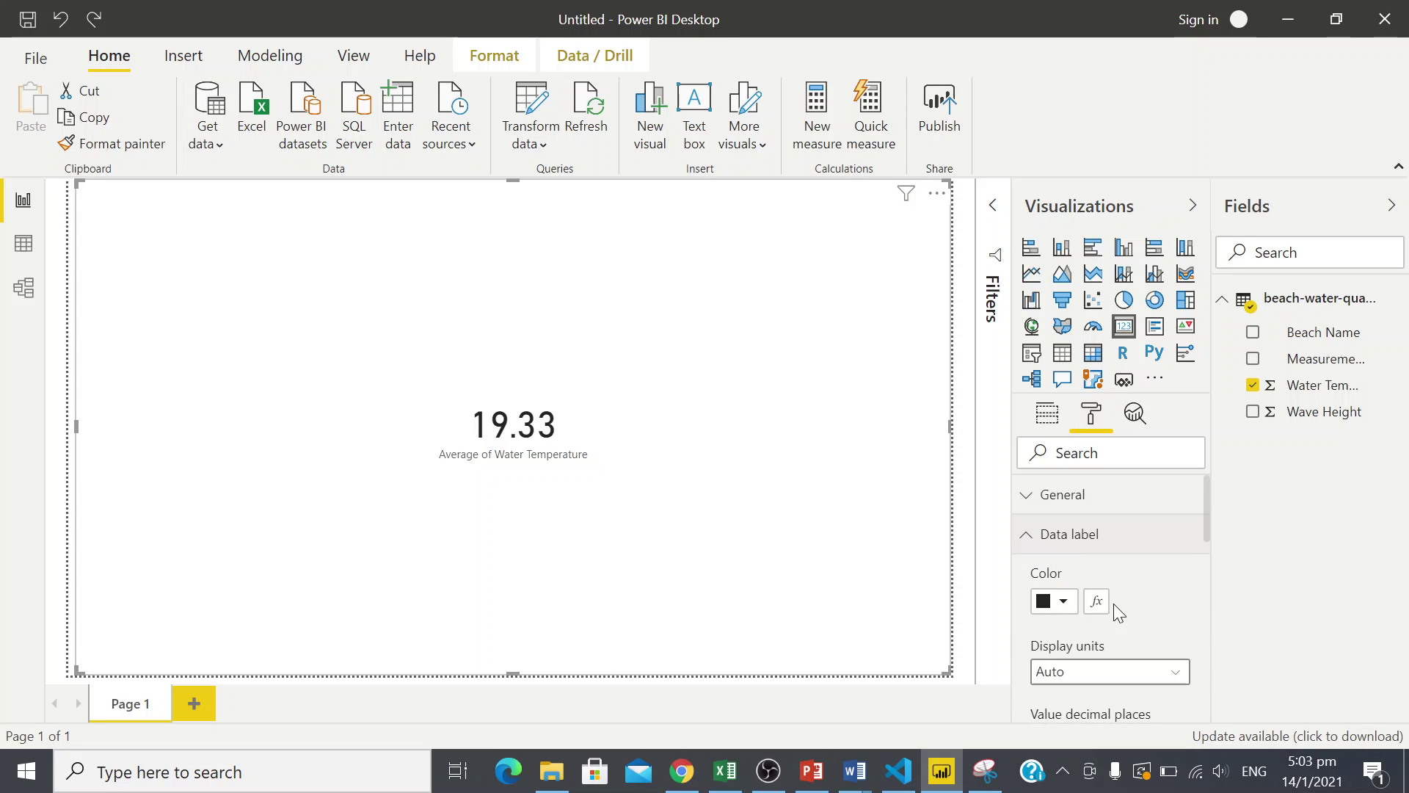
scroll(1186, 620, down, 1)
scroll(1160, 617, down, 3)
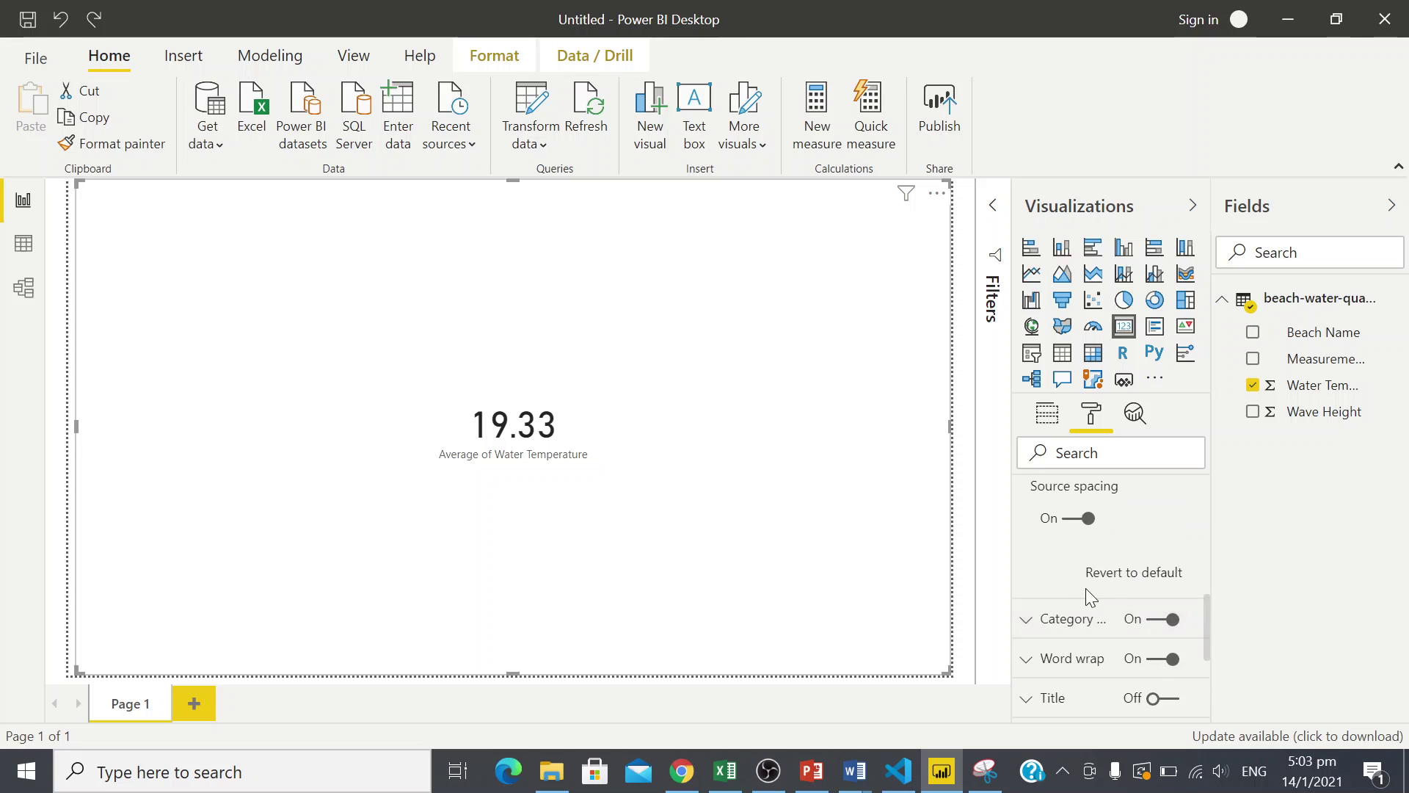
scroll(1090, 580, up, 1)
click(1093, 477)
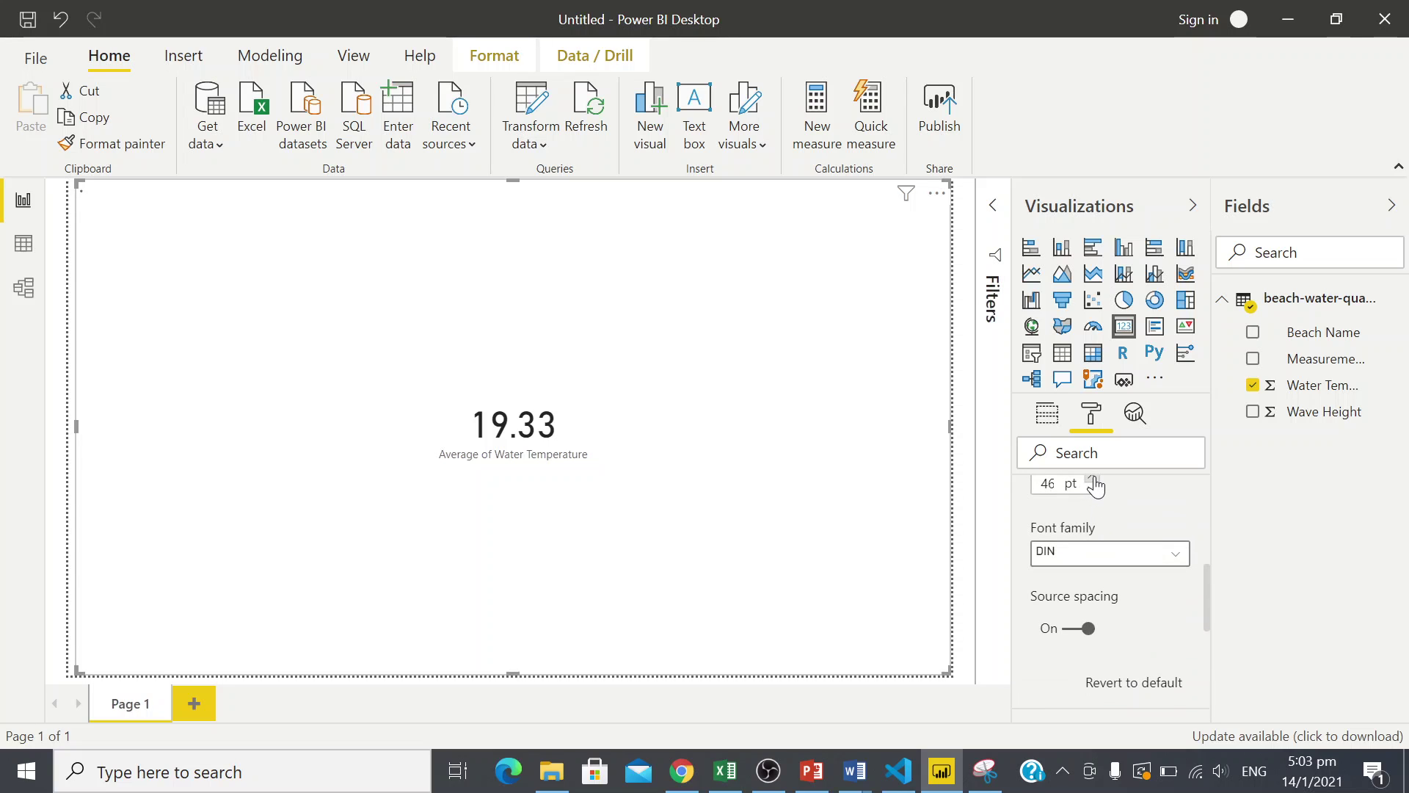
click(1093, 477)
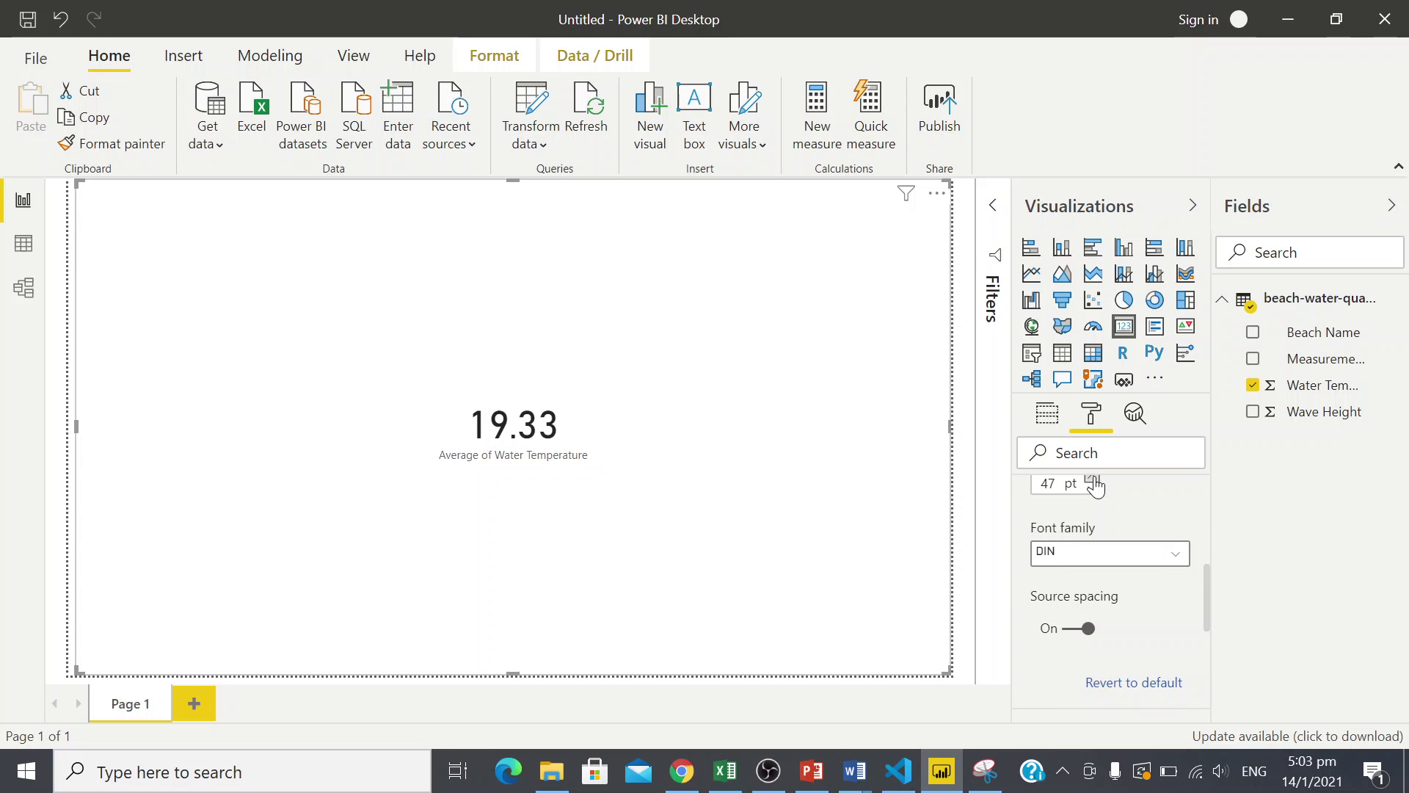
click(1093, 477)
click(1093, 478)
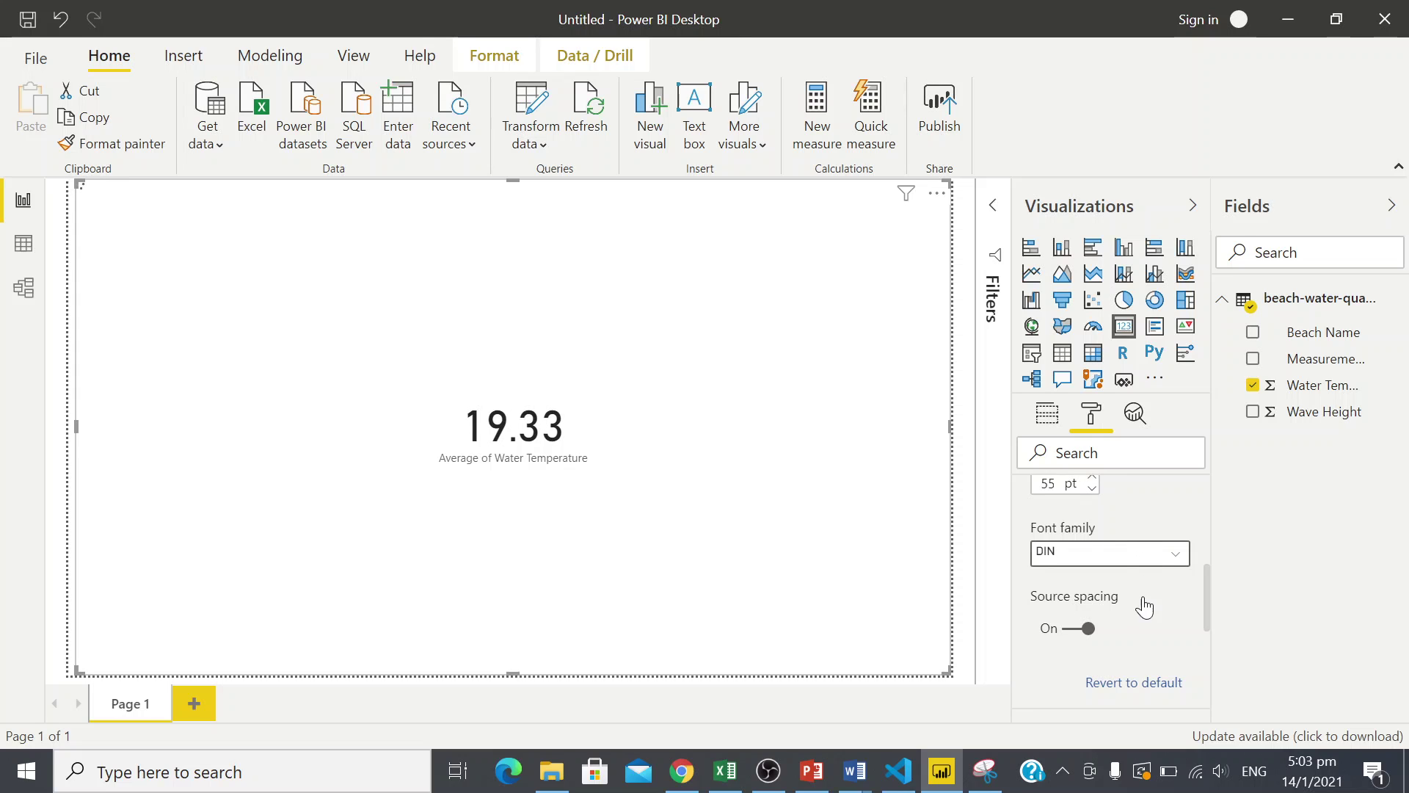
- Set the card's data label text size to 60 pt and its font family to Comic Sans MS
scroll(1175, 594, up, 3)
scroll(1196, 596, down, 3)
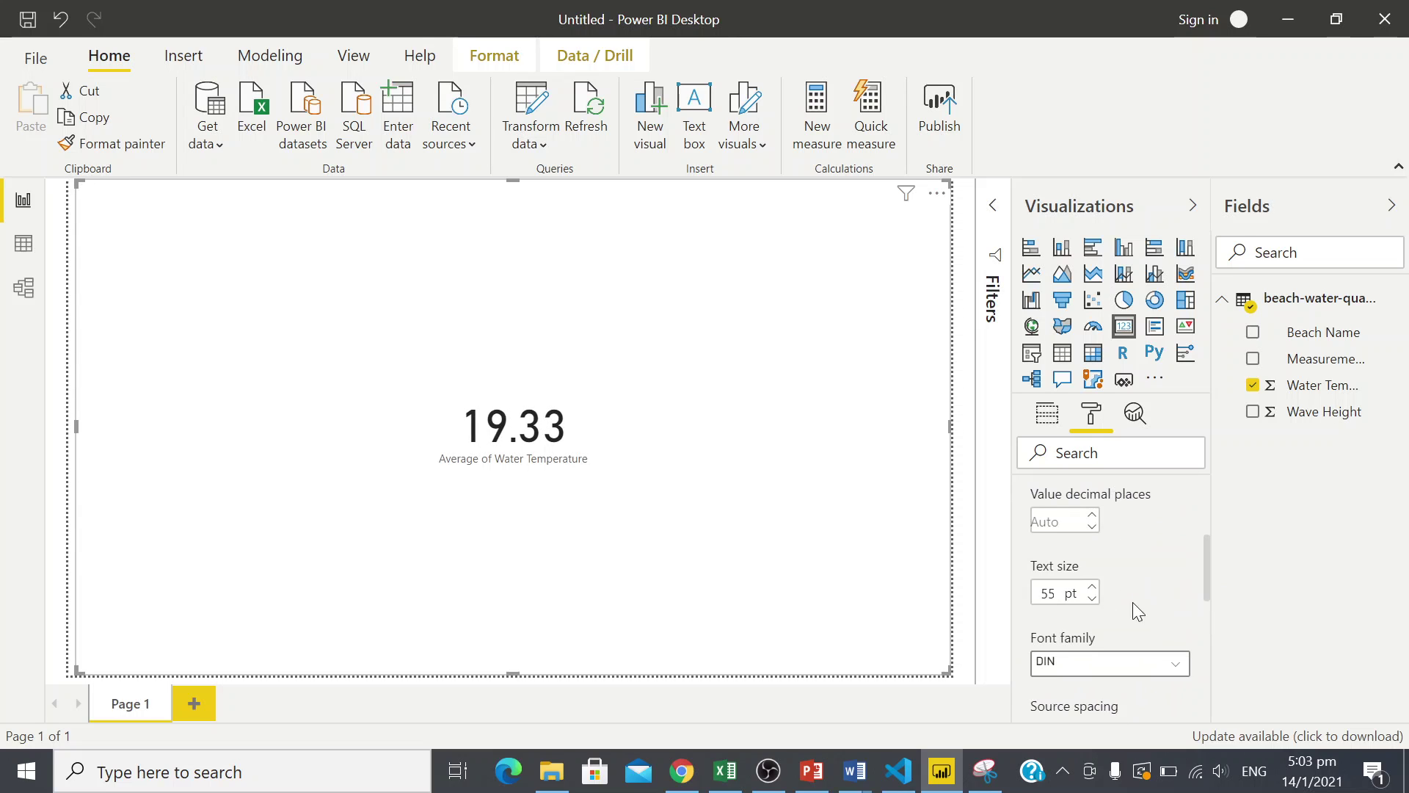
click(1092, 588)
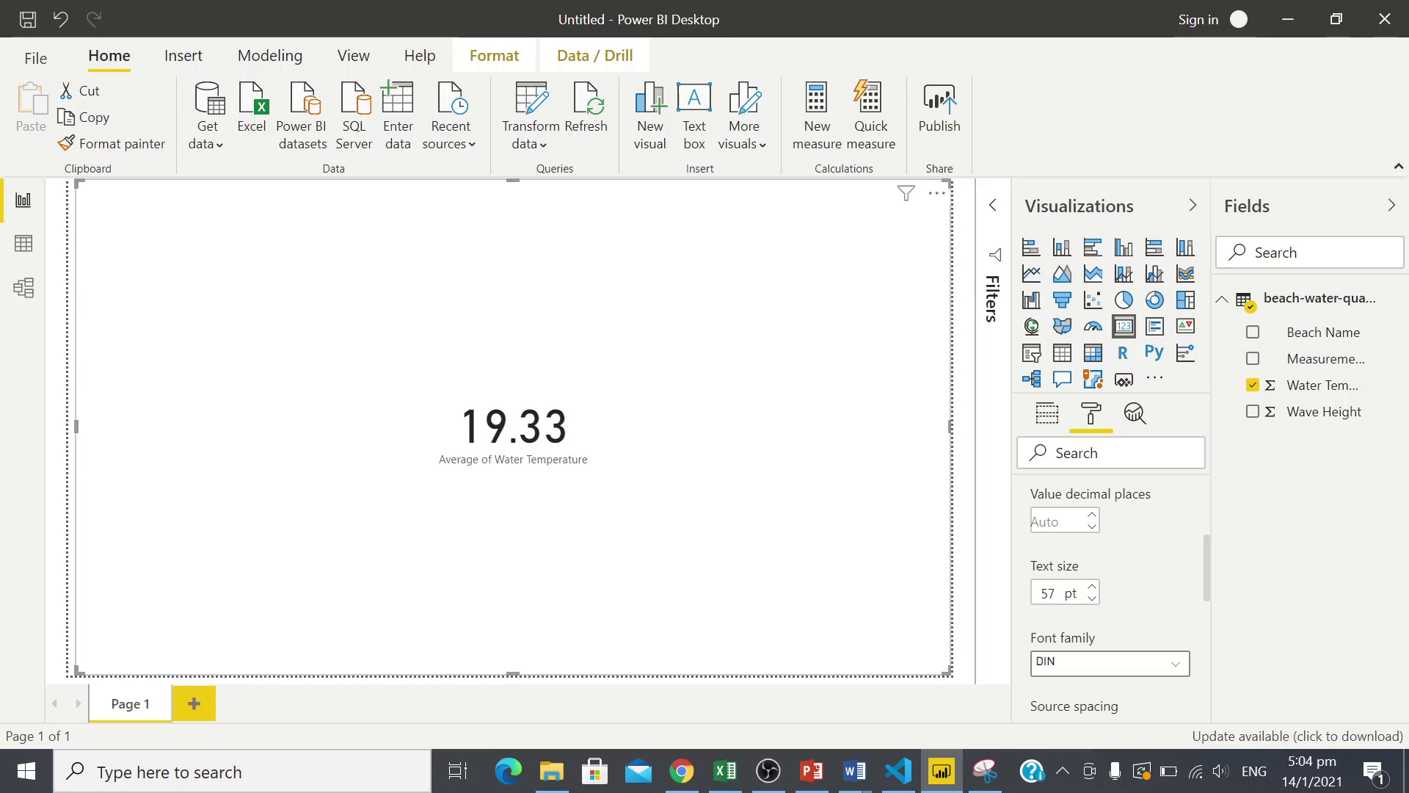
text(60)
key(Return)
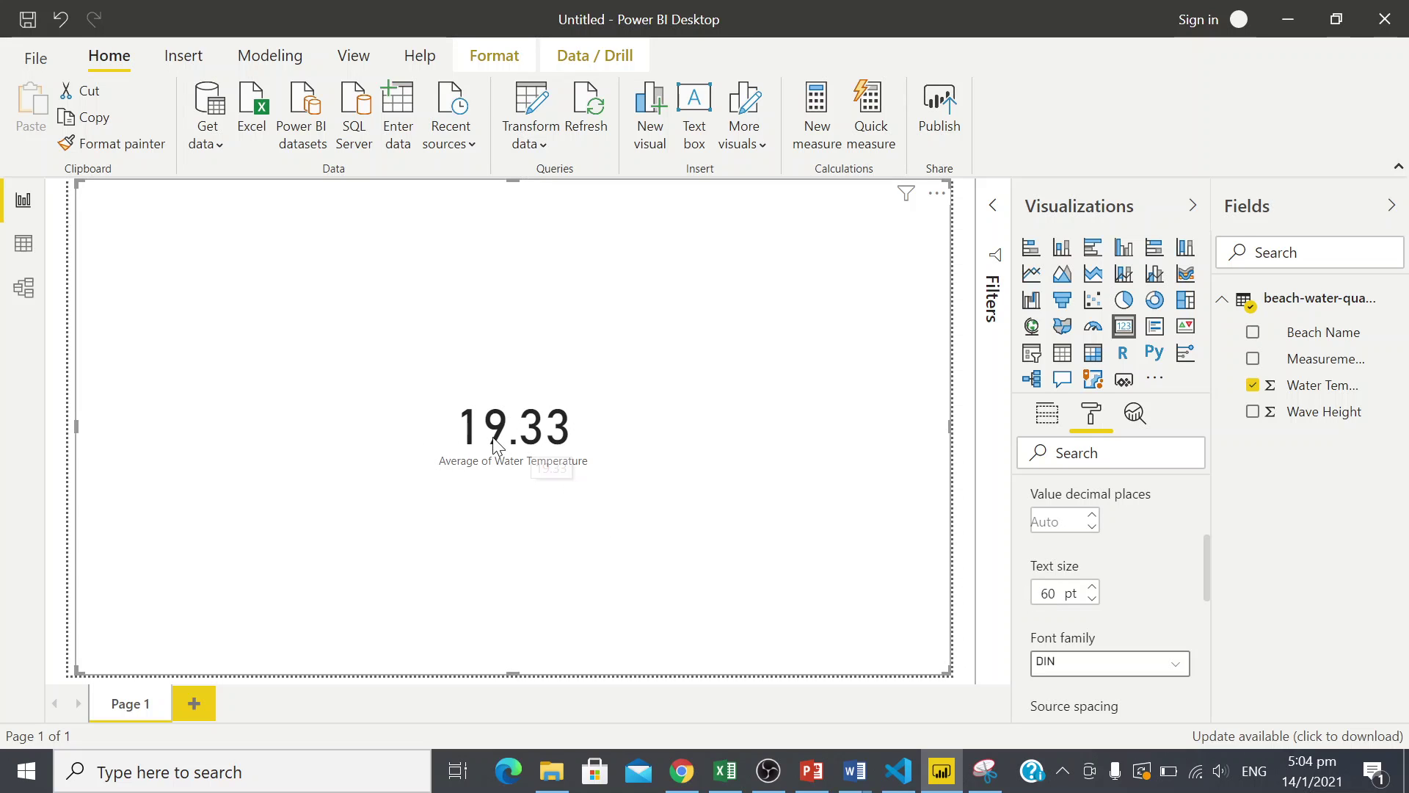
click(1121, 669)
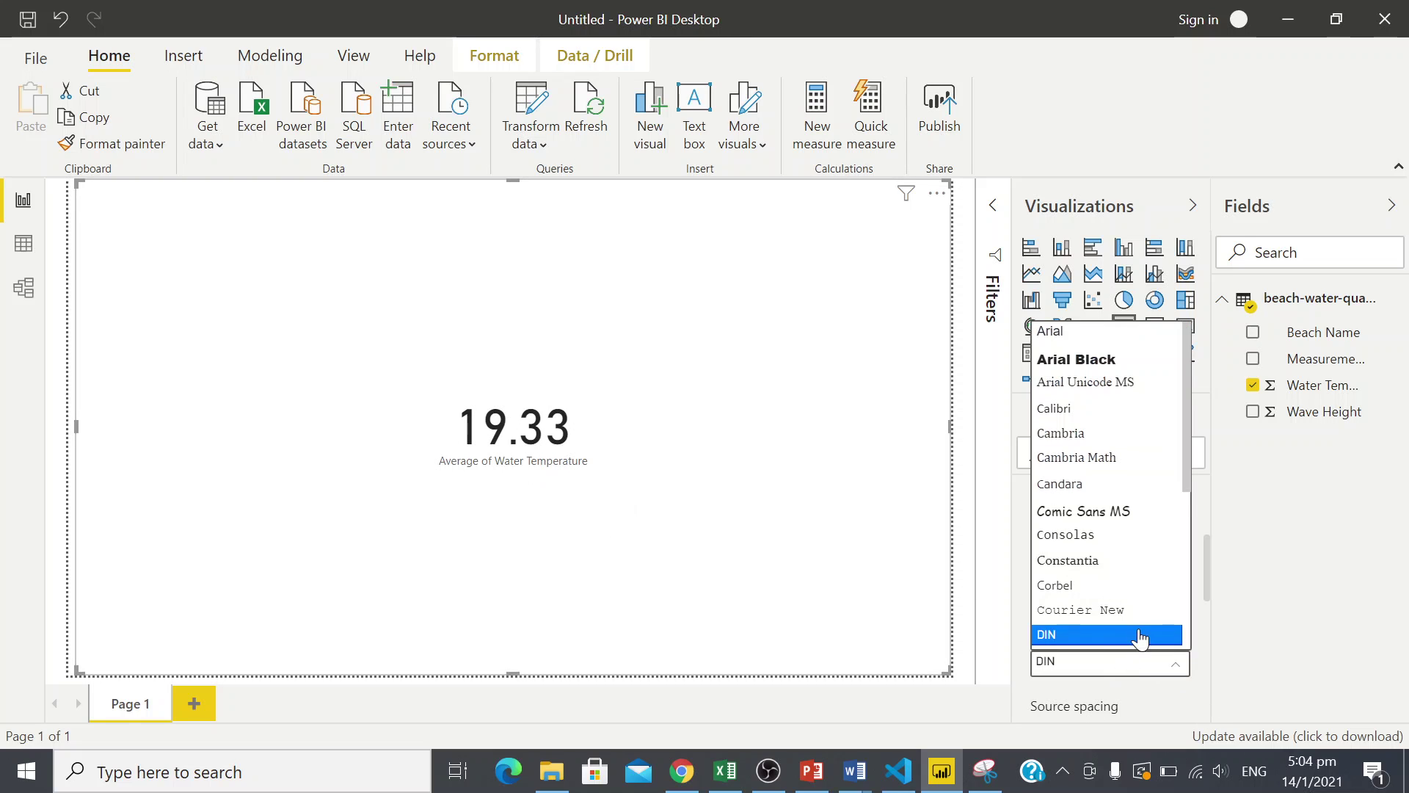
click(1120, 515)
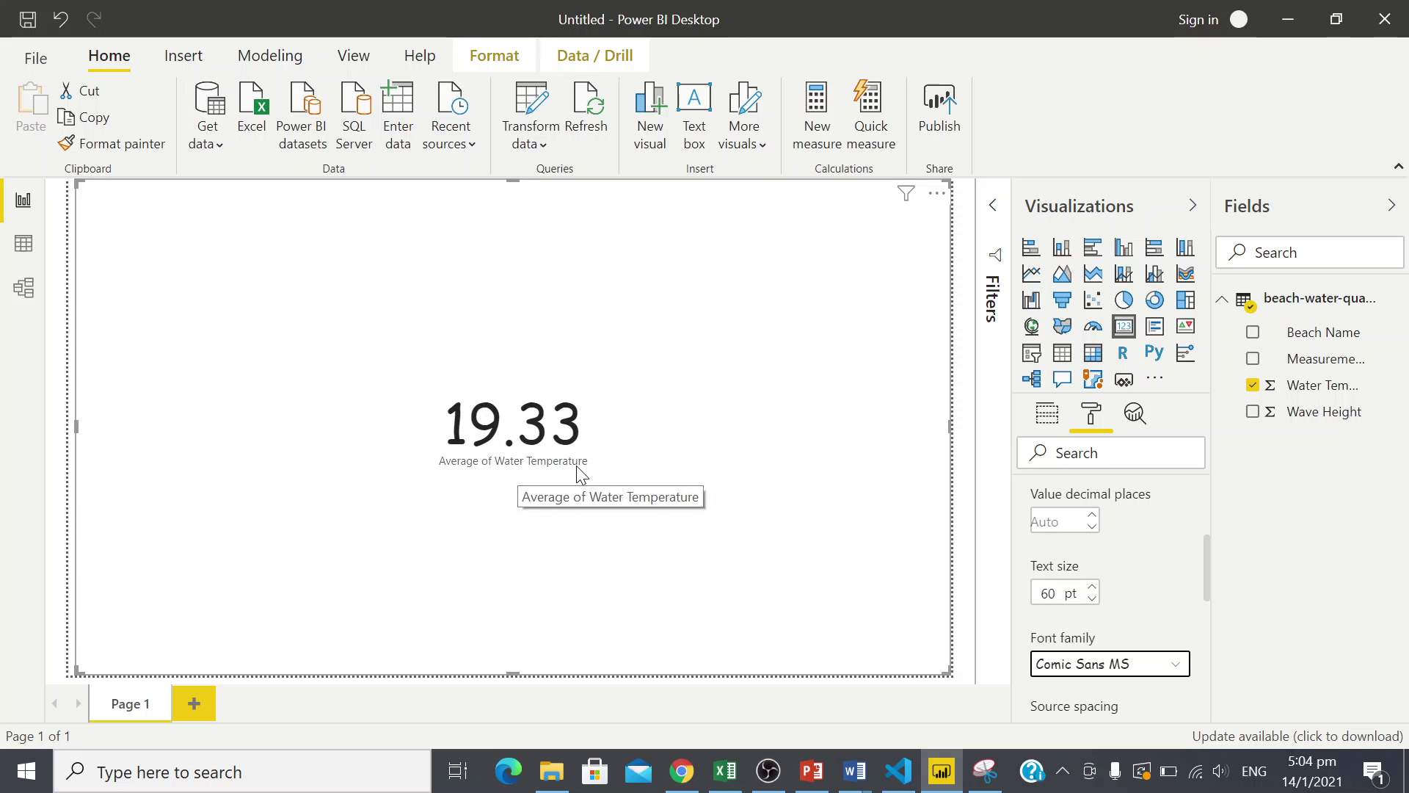
- Examine the remaining formatting options of the card, including the data label and category label settings
scroll(1130, 609, up, 3)
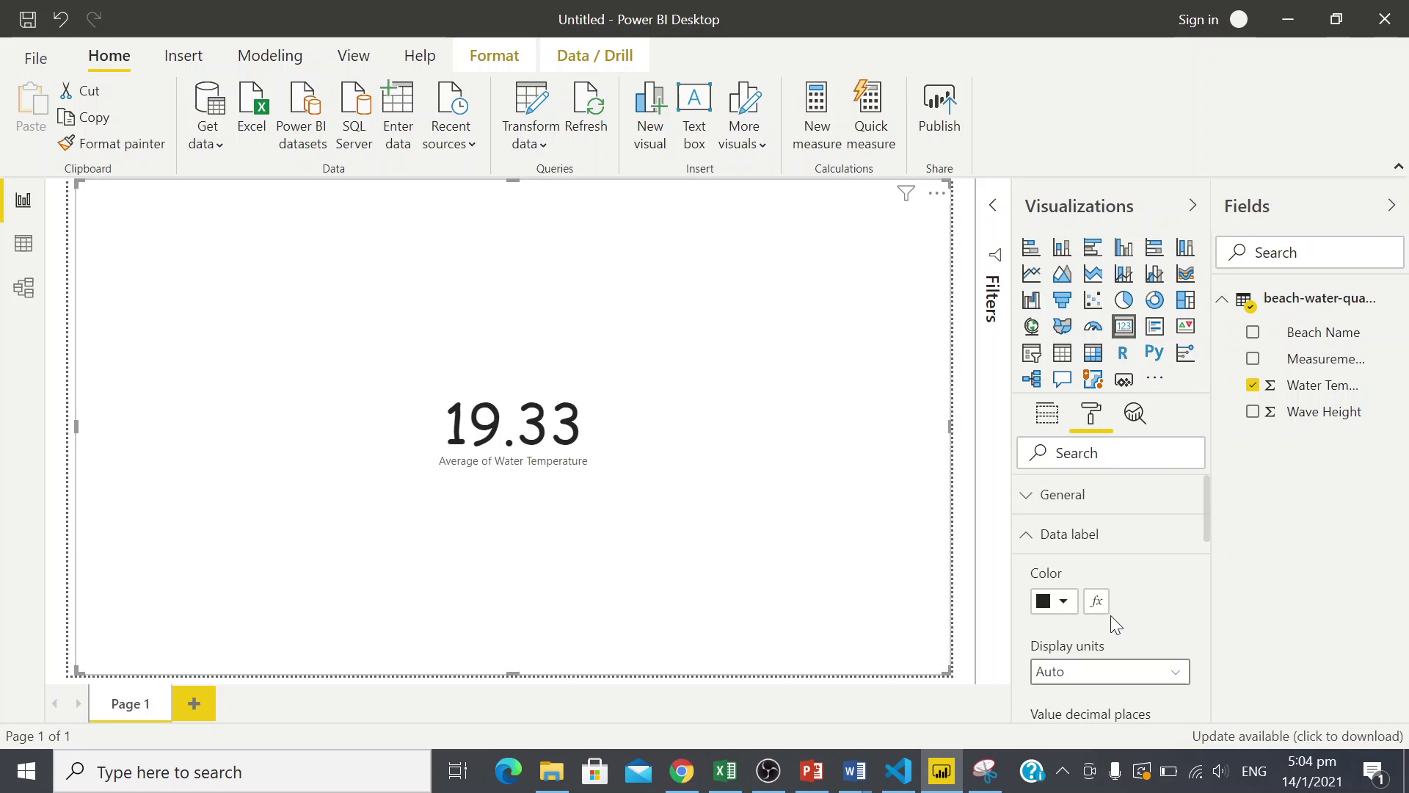
scroll(1118, 625, down, 3)
scroll(1118, 624, up, 3)
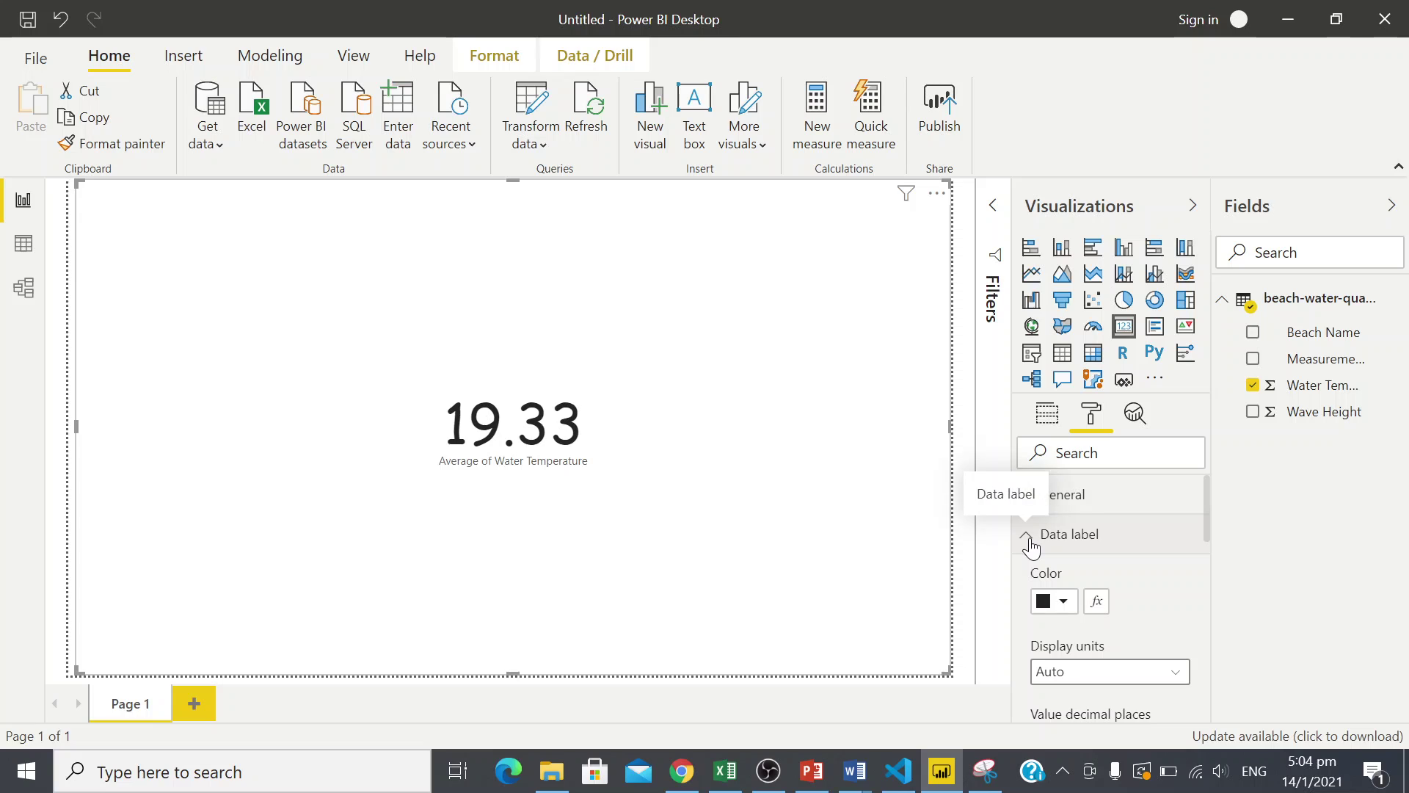
click(1030, 546)
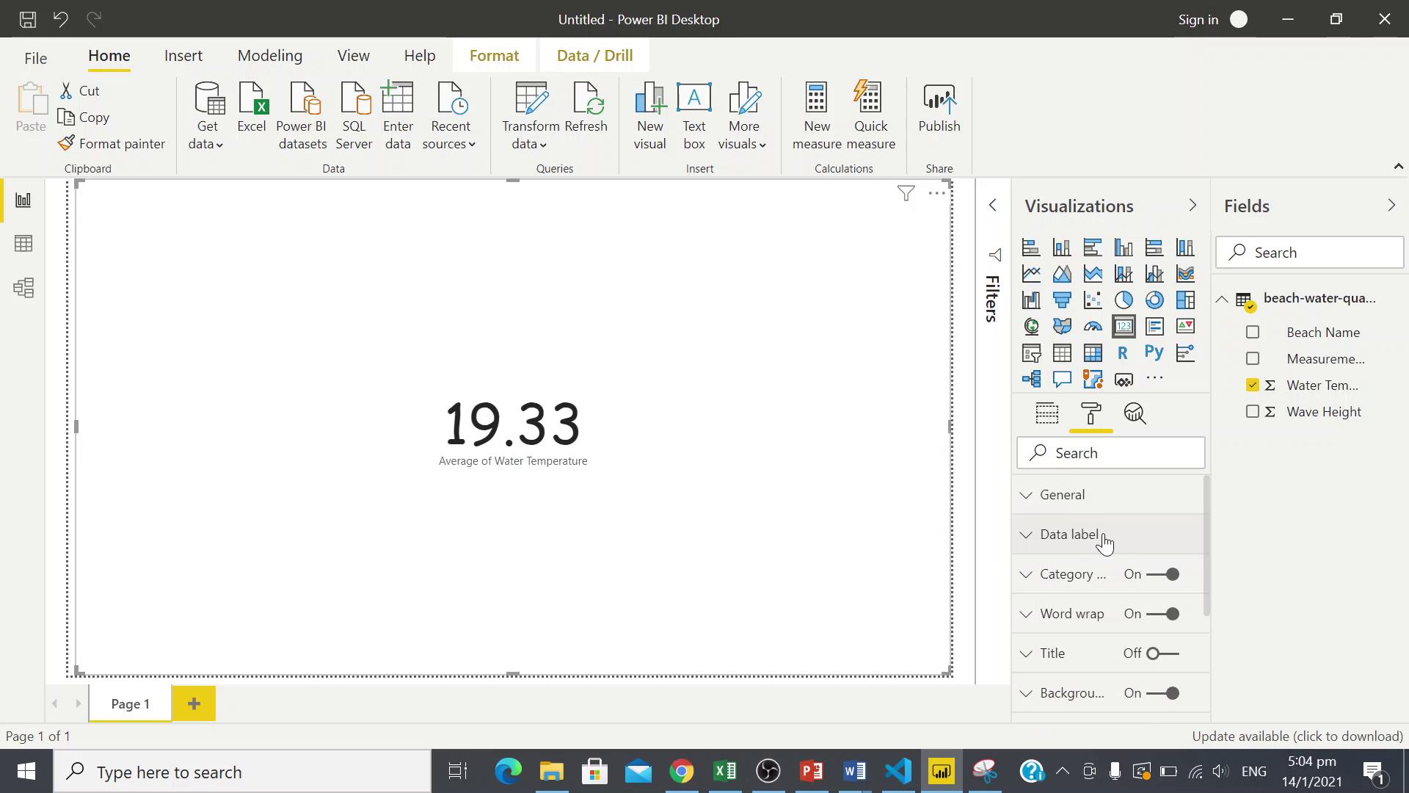
click(1028, 583)
scroll(1086, 598, down, 2)
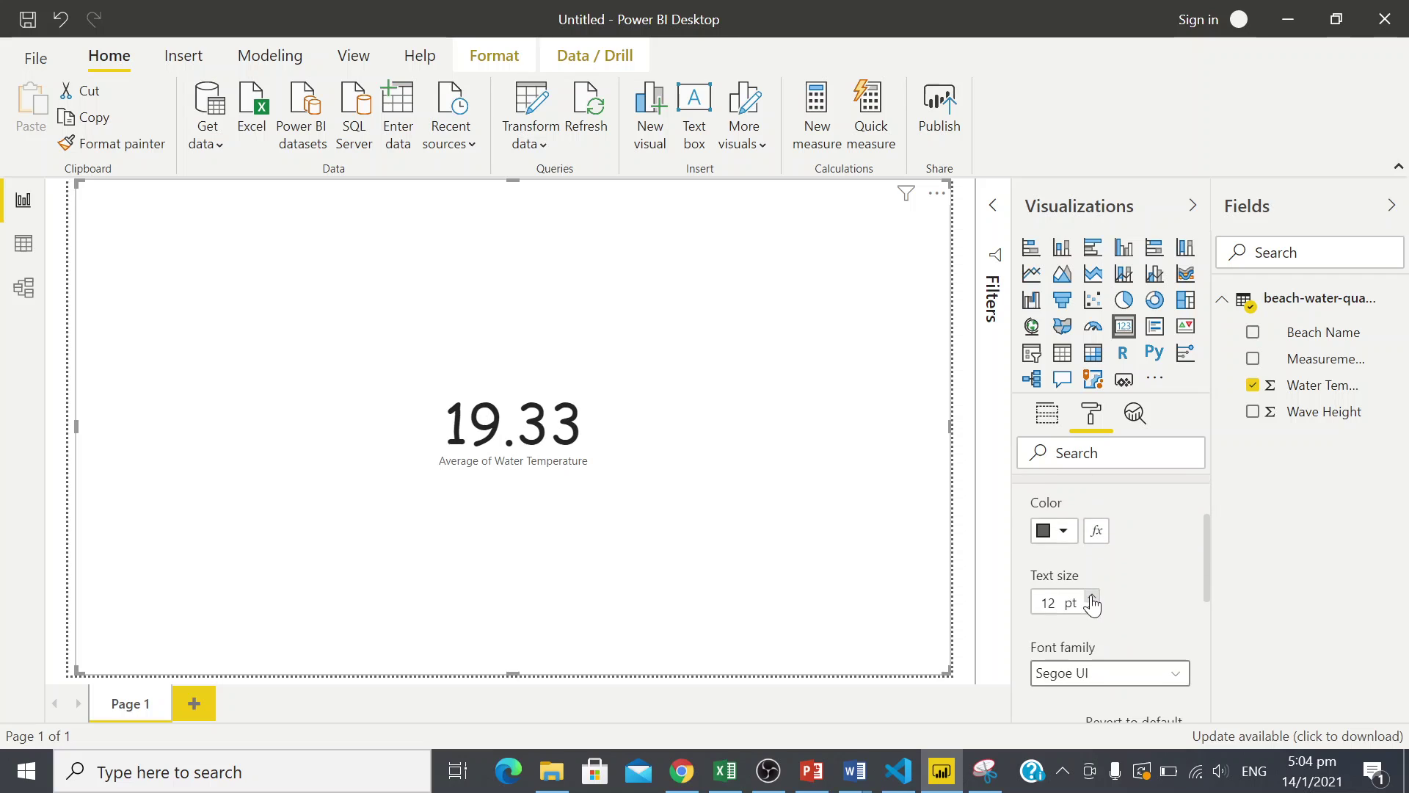
scroll(1095, 602, down, 3)
scroll(1099, 598, up, 5)
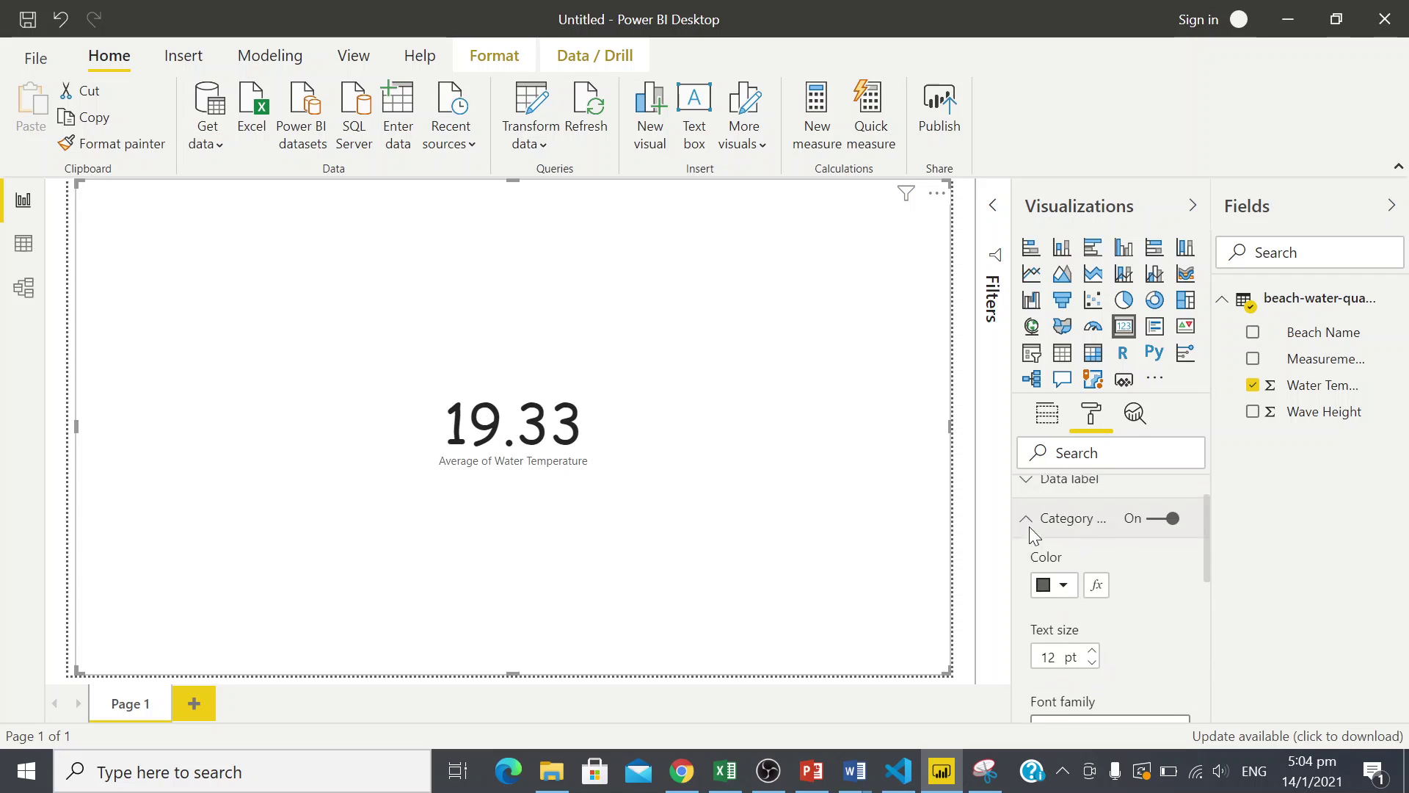
click(1044, 575)
scroll(1045, 576, down, 3)
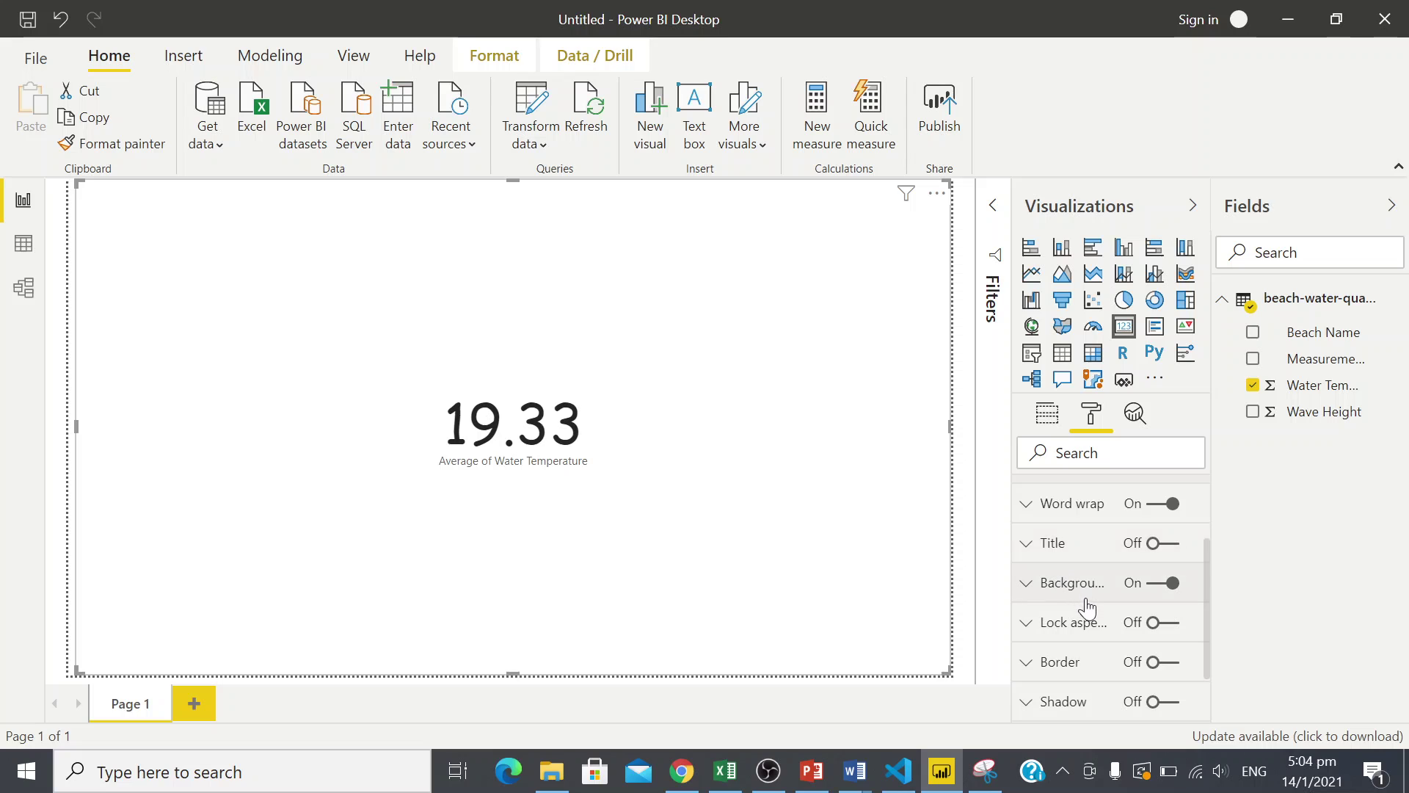
scroll(1093, 609, up, 3)
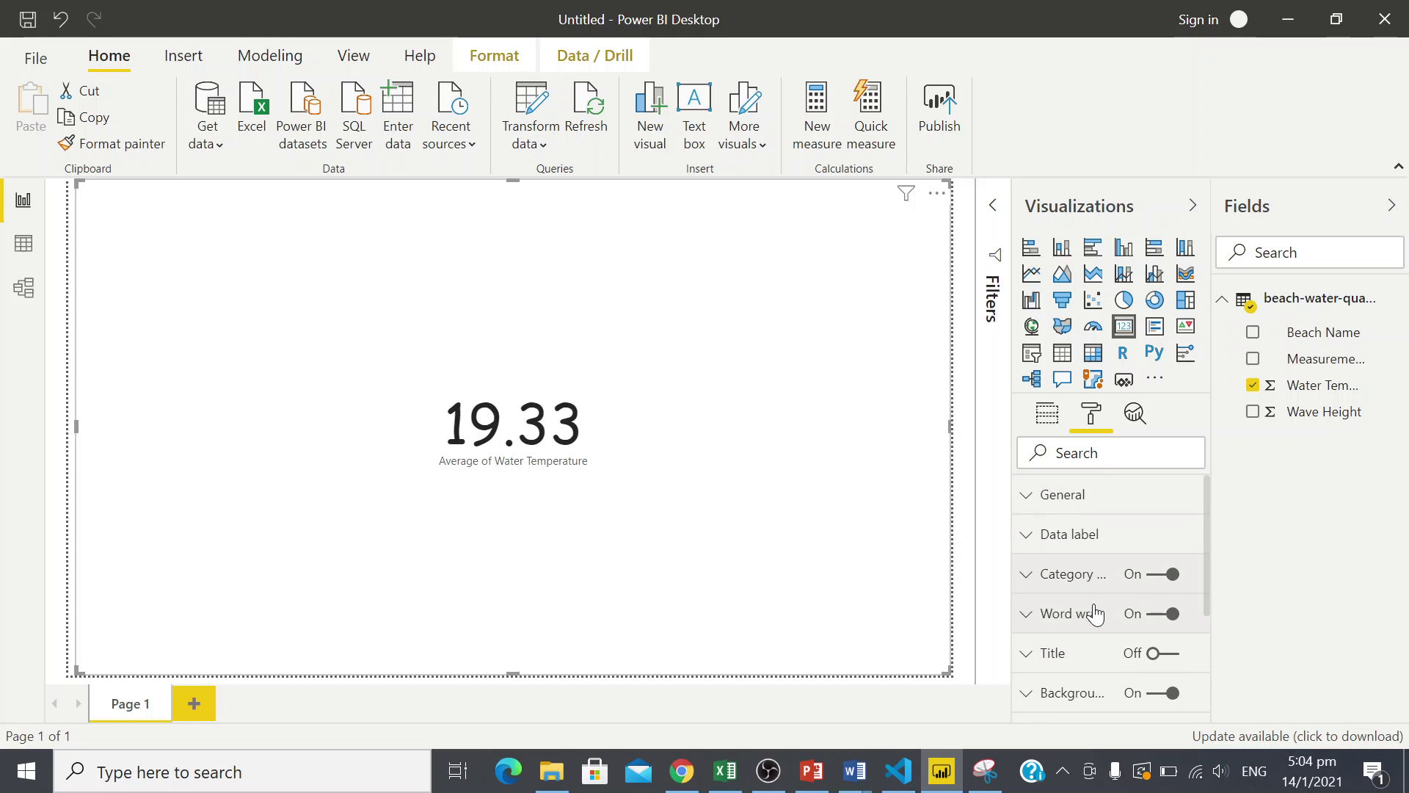
- Toggle the card's category label to compare its effect, leaving it switched off
click(1151, 576)
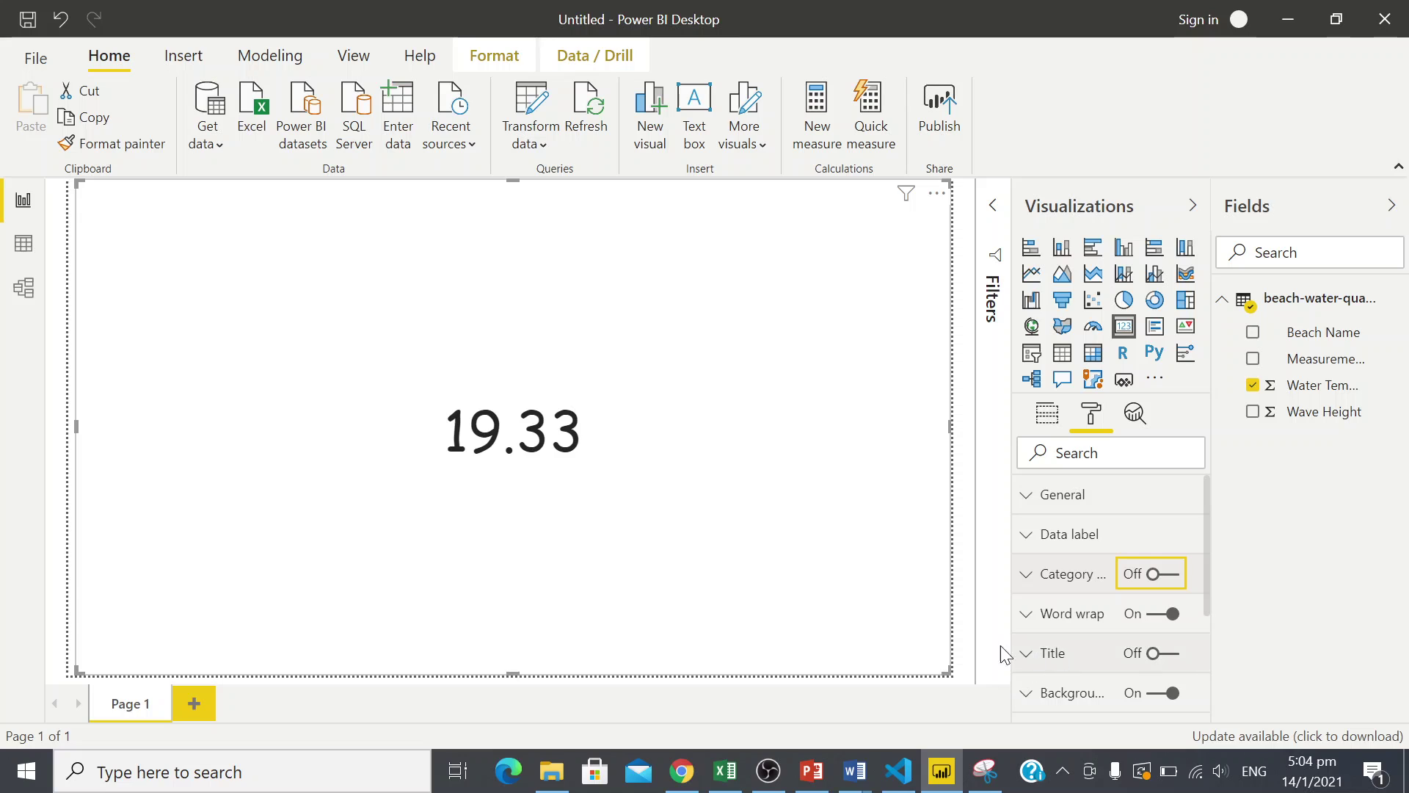
click(1169, 578)
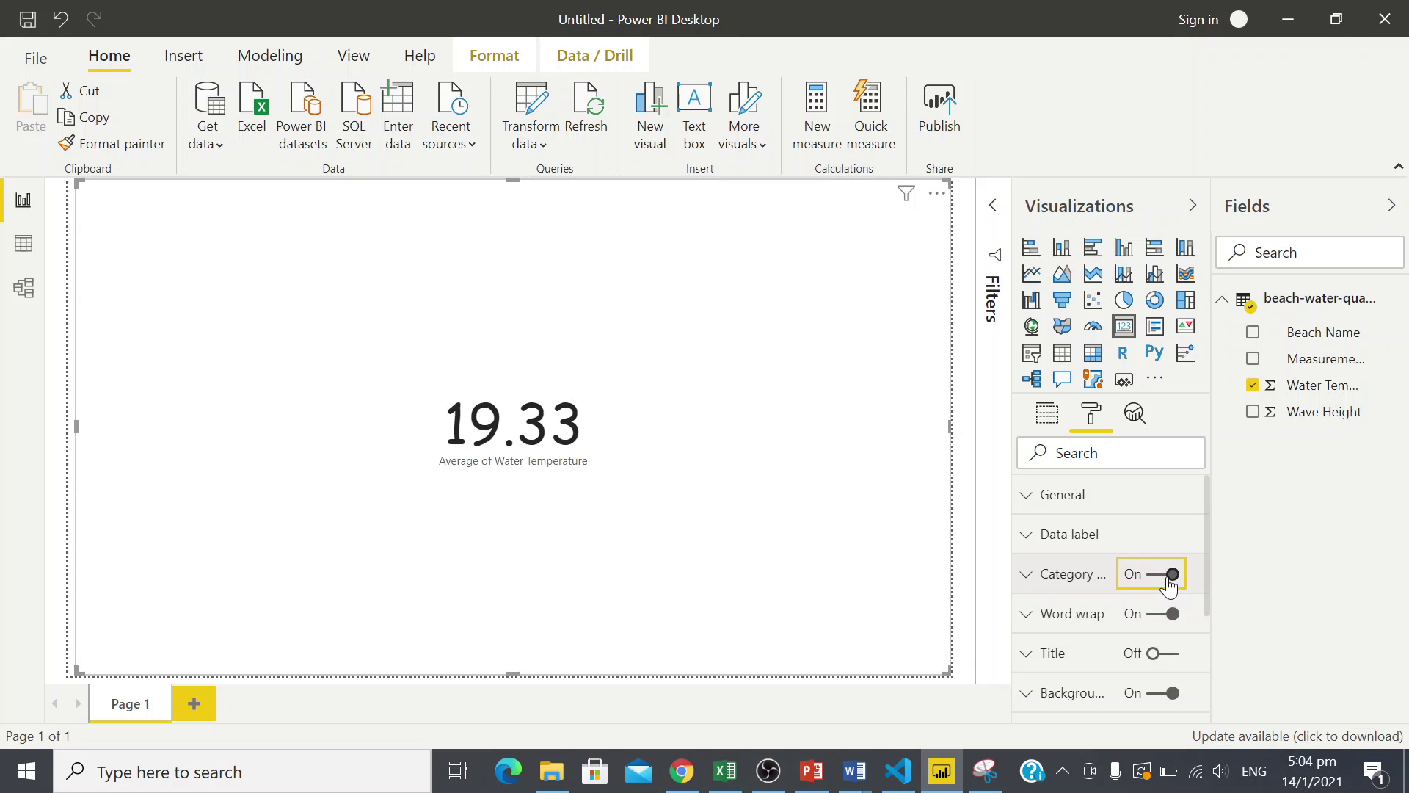
click(1168, 579)
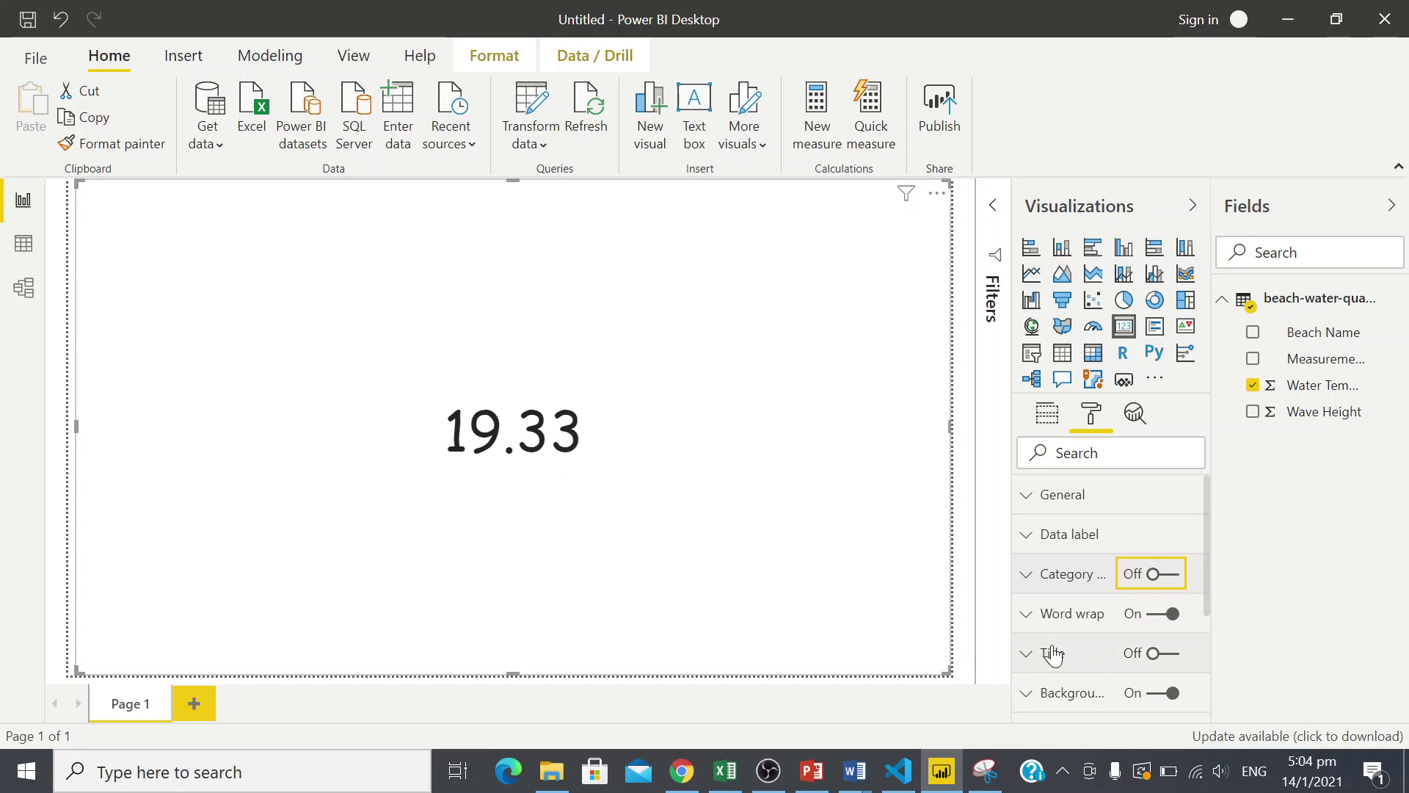
- Turn on the card's title and set its text to "Average Water Temperature"
click(1159, 660)
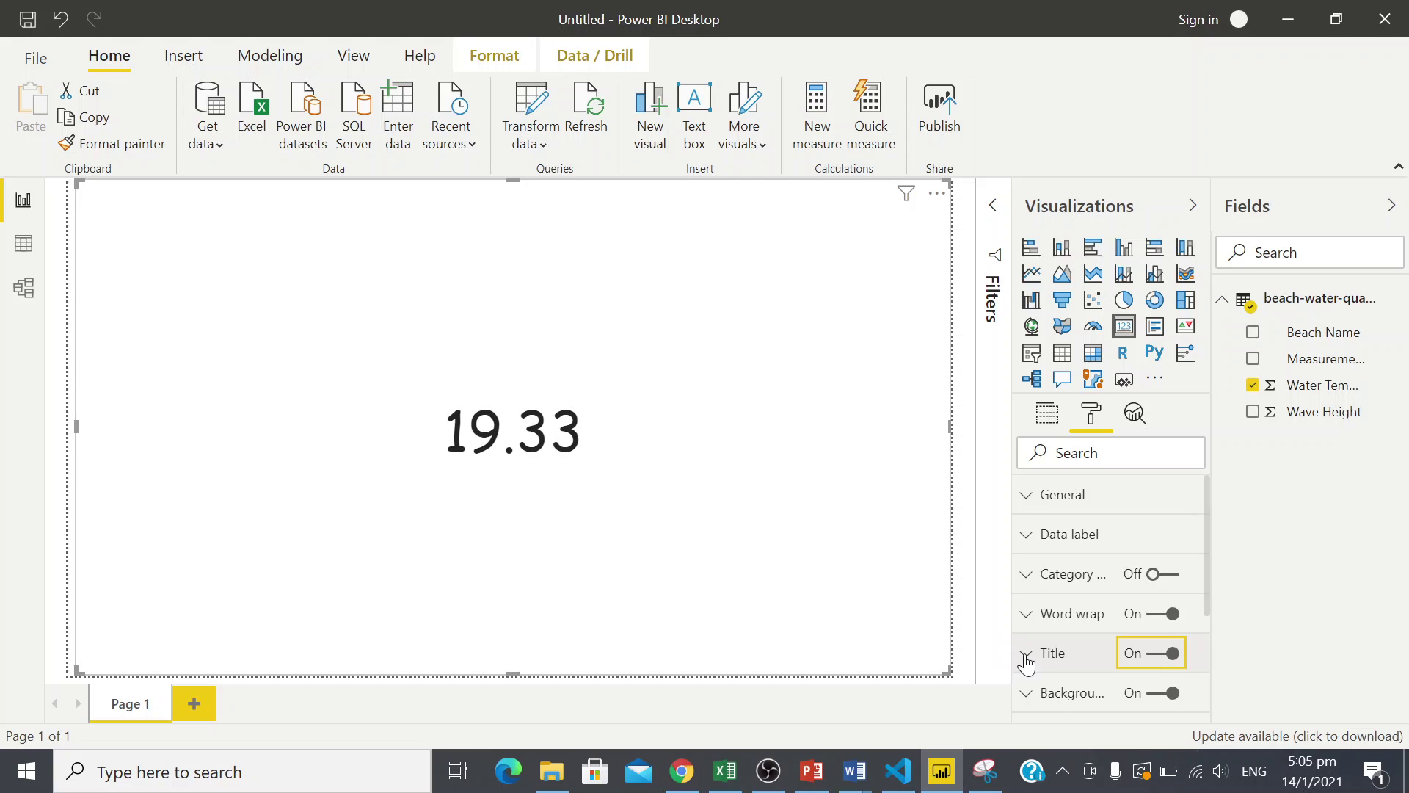
click(1053, 652)
click(1066, 611)
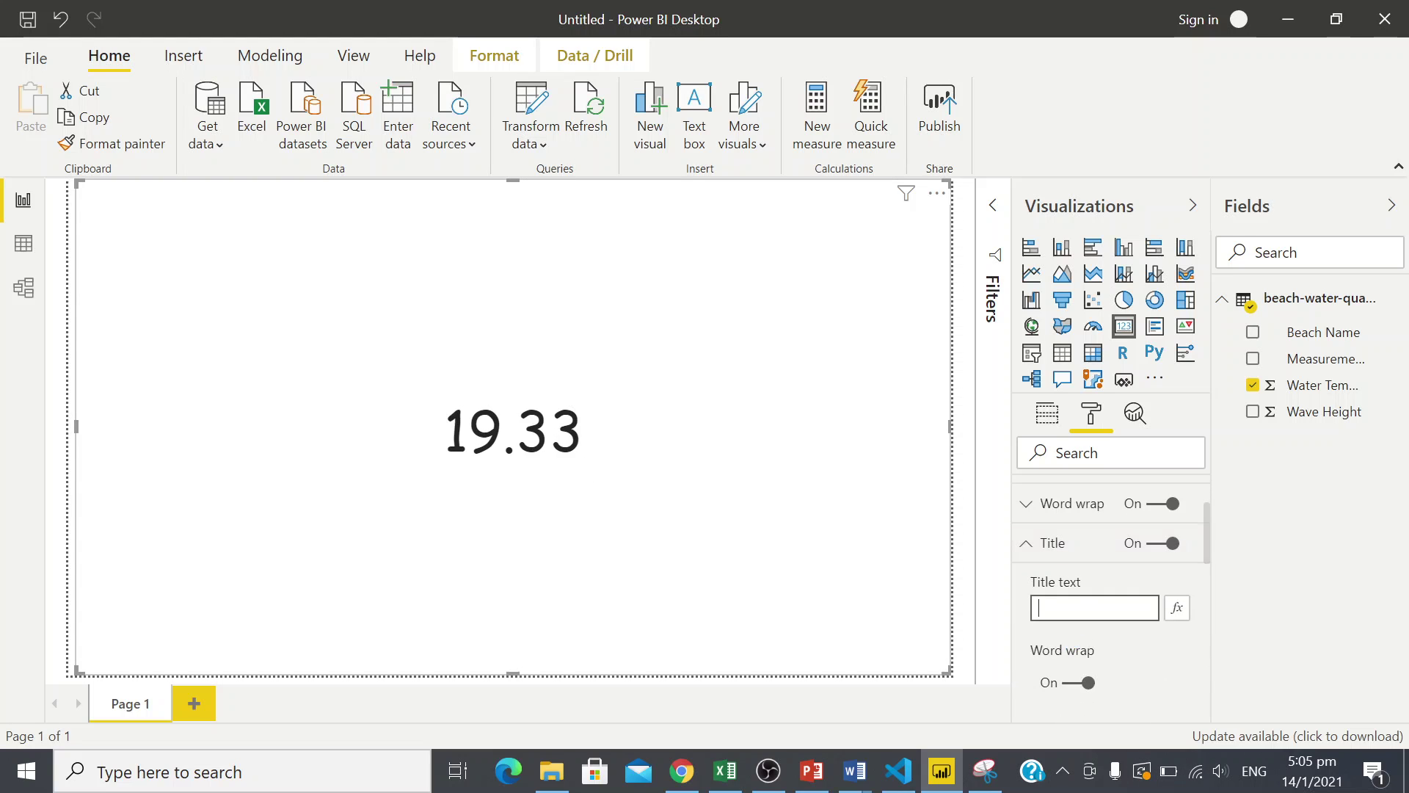
text(Avera)
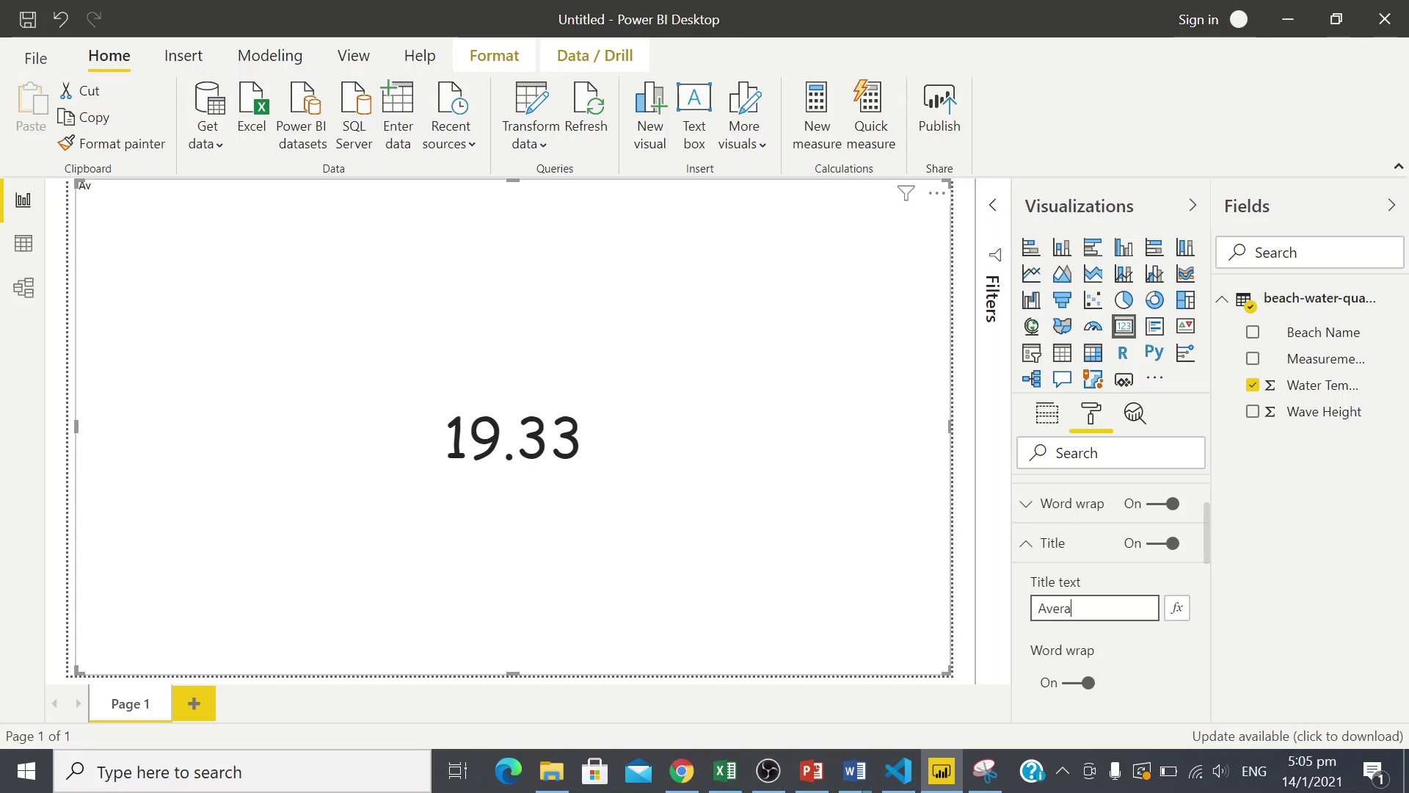
text(ge Water Tem)
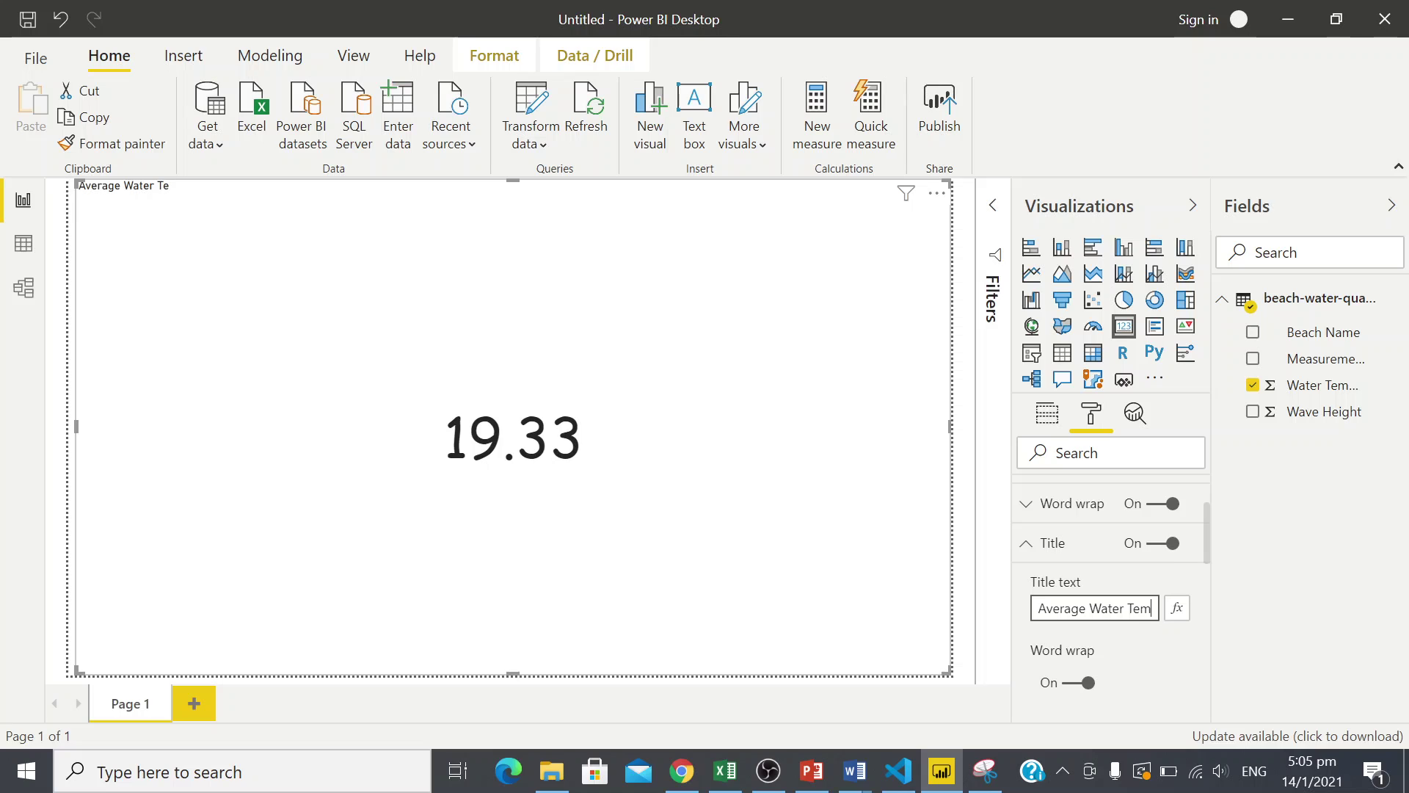
text(perature)
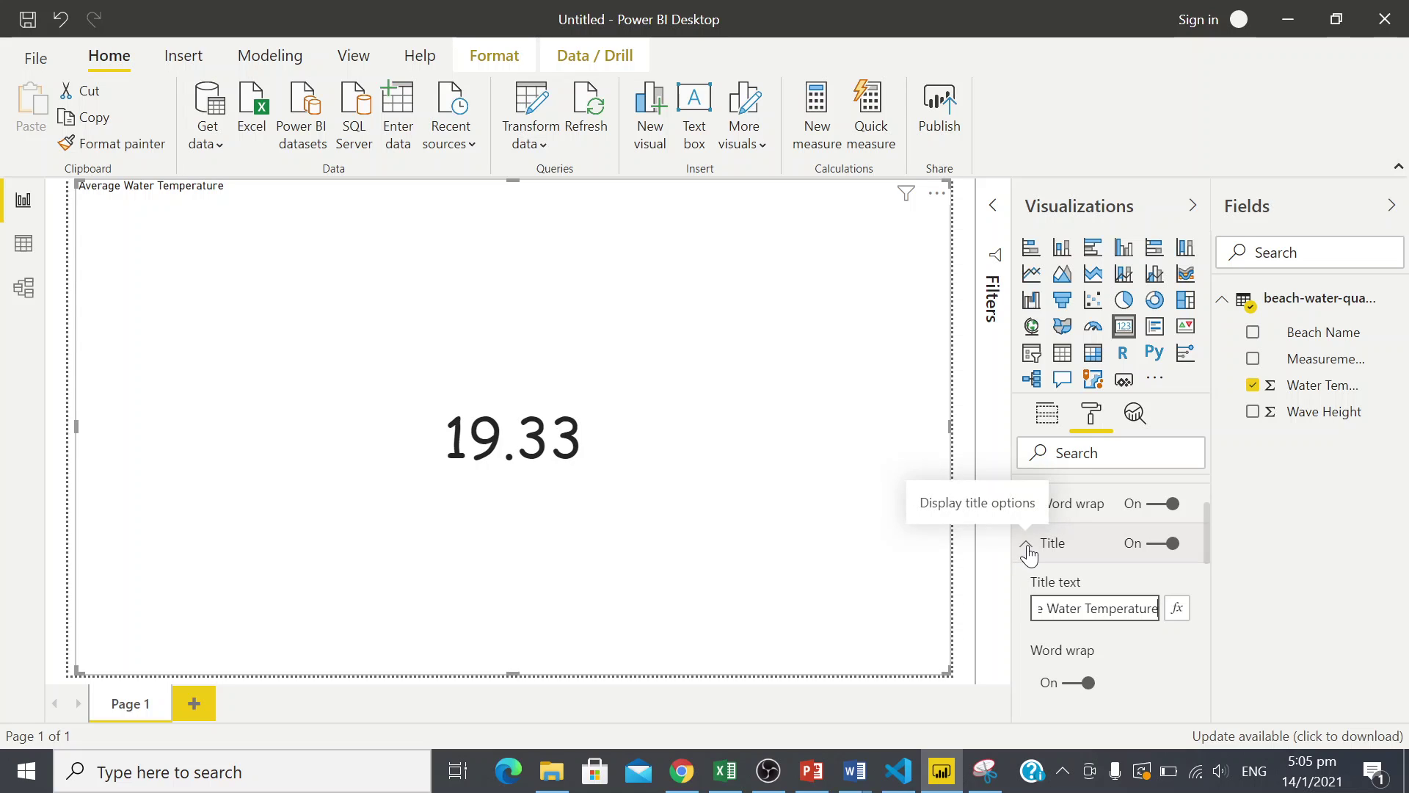
- Center-align the card's title and set its text size to 32 pt
scroll(1160, 635, down, 7)
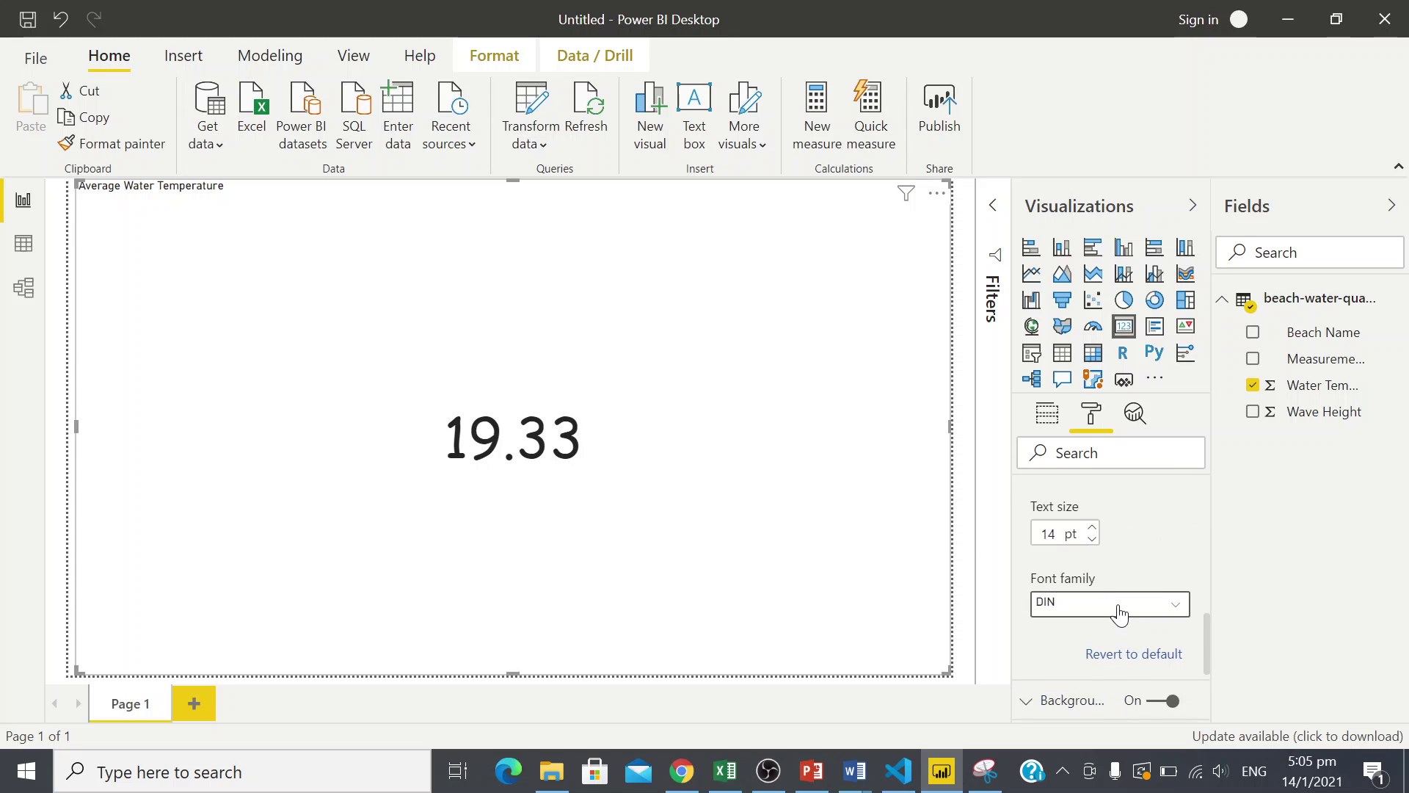
scroll(1120, 613, down, 3)
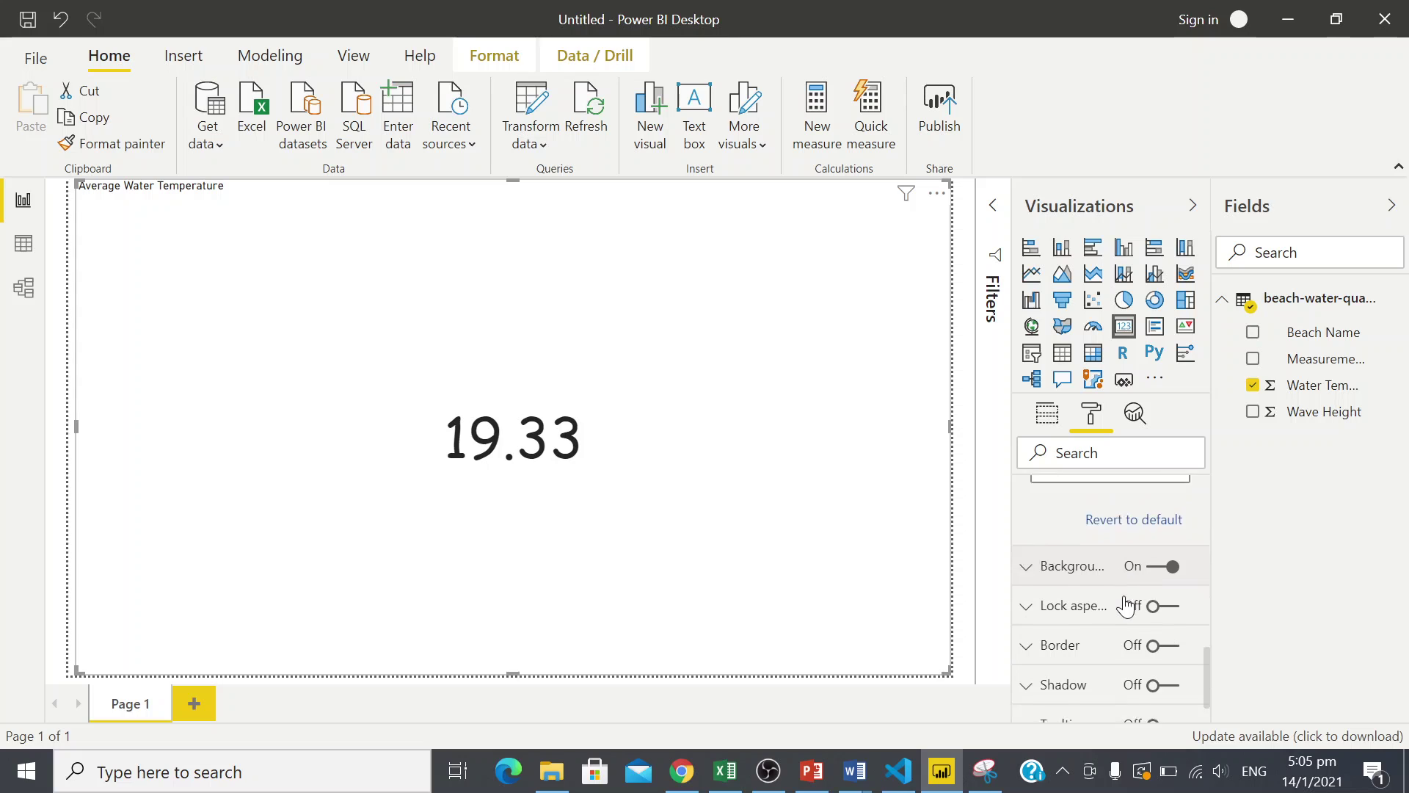
scroll(1126, 606, down, 1)
scroll(1125, 607, up, 5)
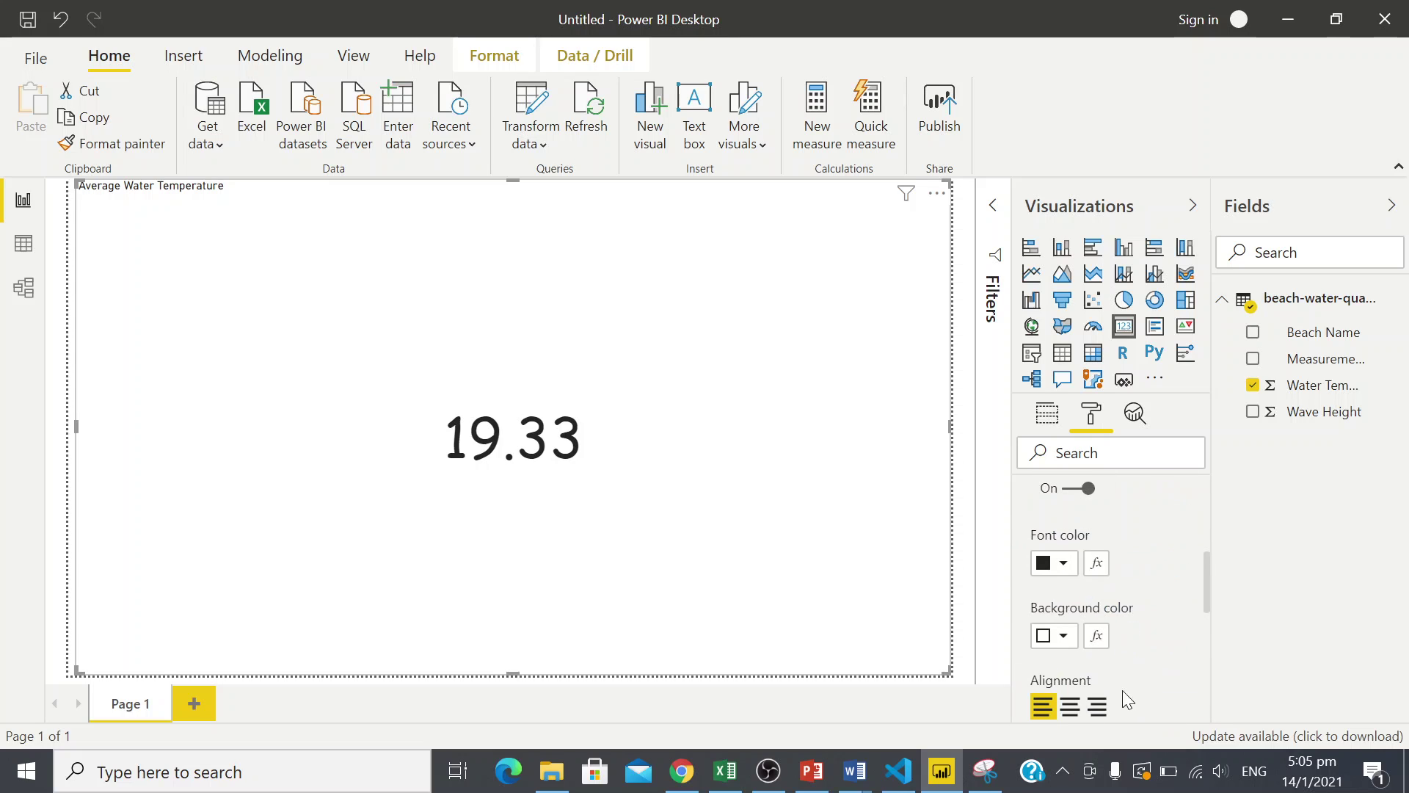
click(1068, 705)
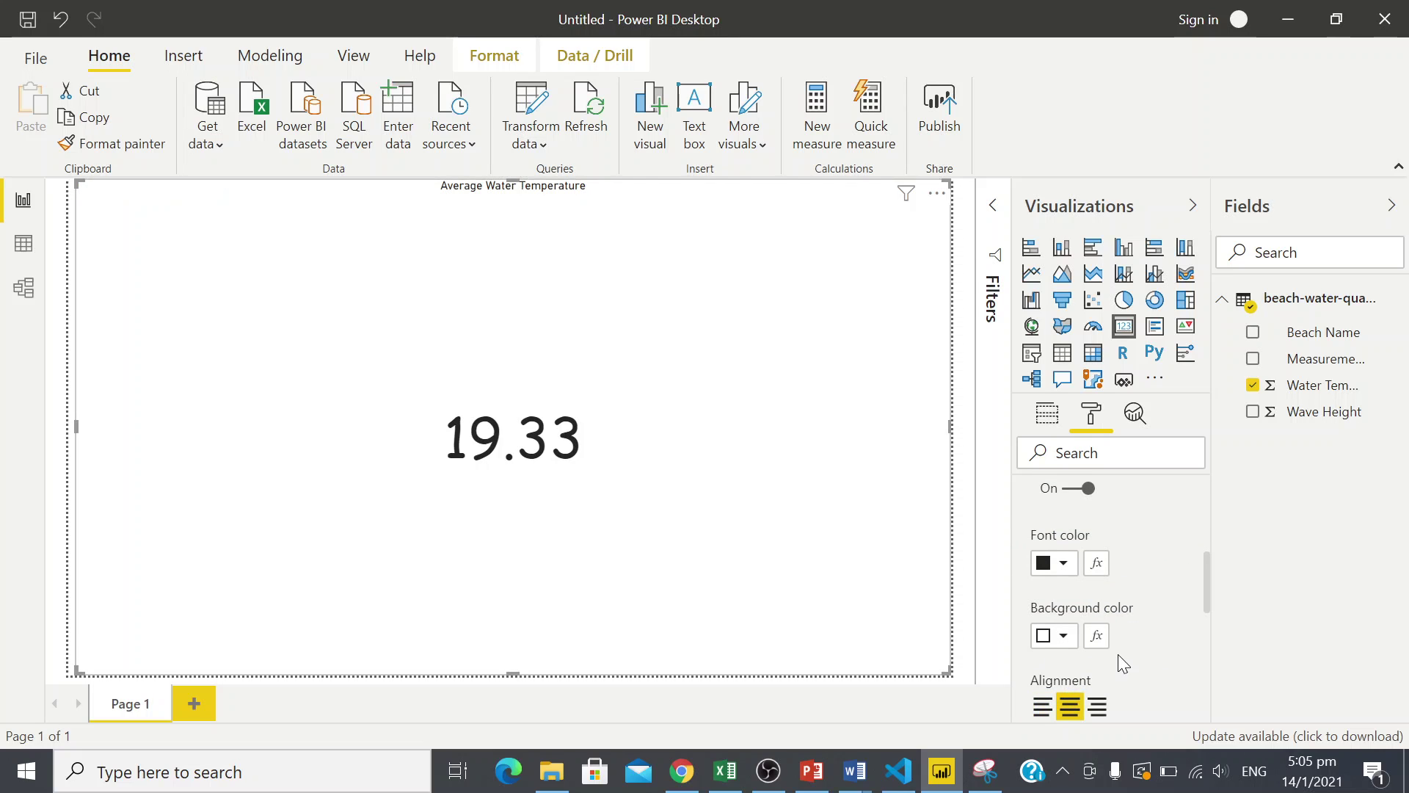
scroll(1142, 602, up, 4)
scroll(1148, 605, down, 5)
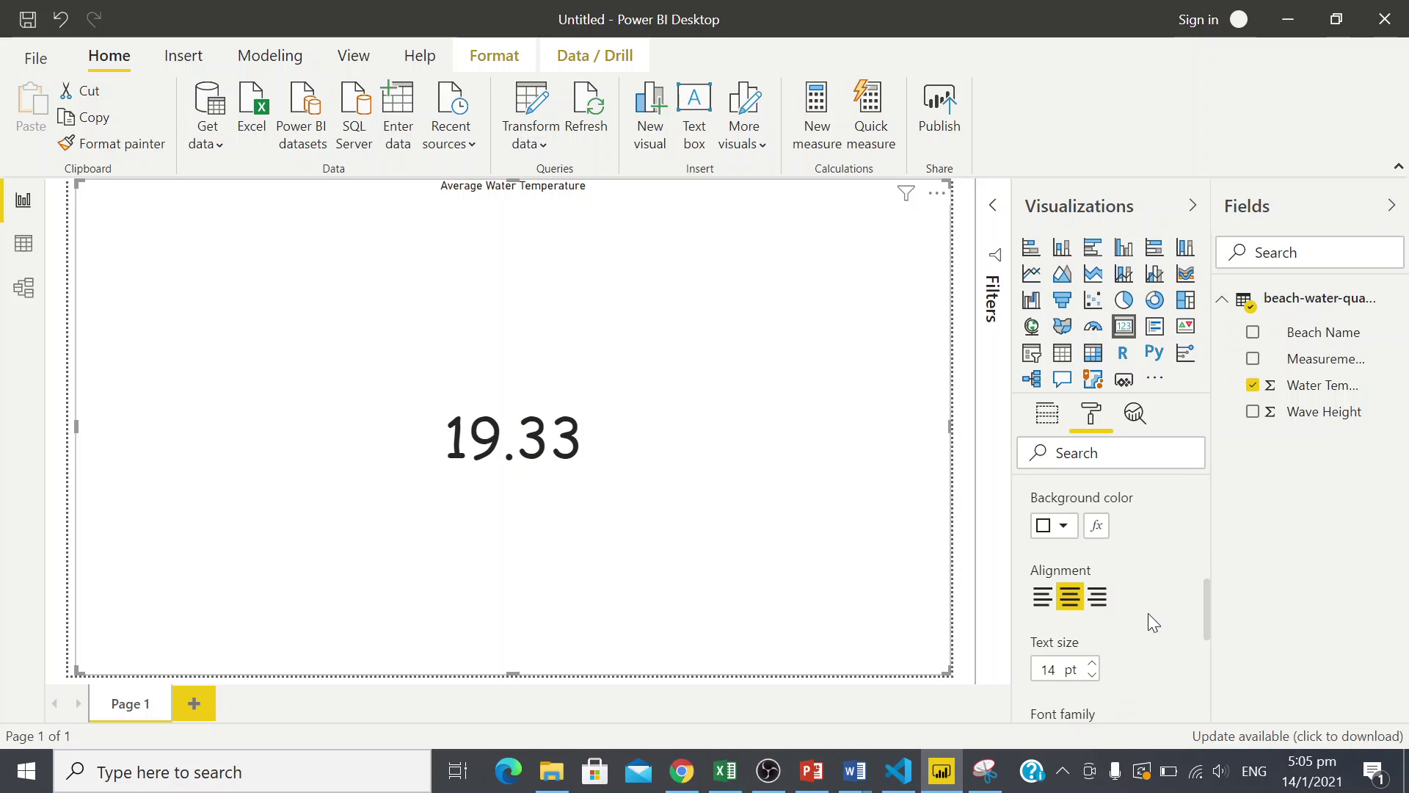
drag(1054, 678, 1031, 664)
text(32)
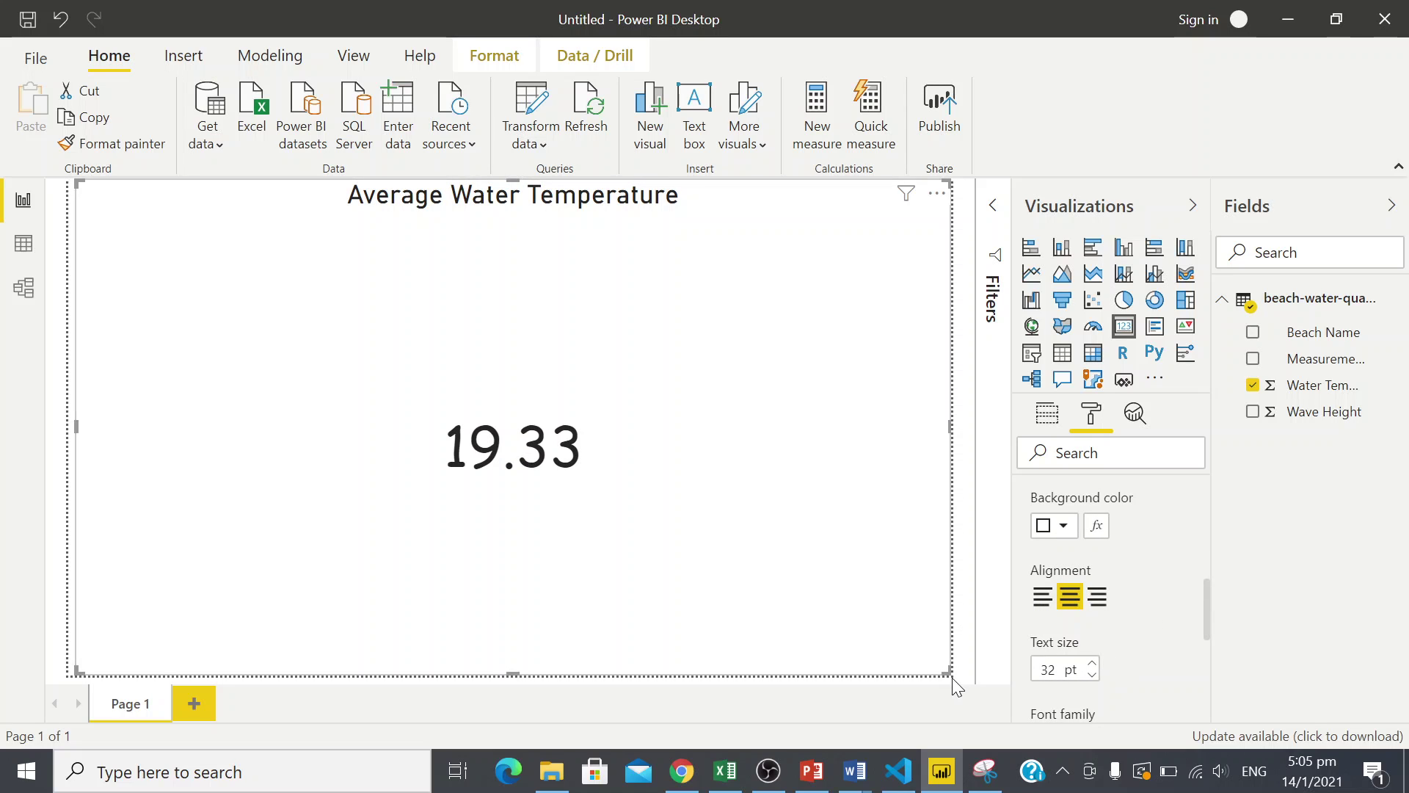
- Shrink the card into the page's upper-left corner to about a third of the page width and a quarter of its height, and deselect it
drag(947, 671, 465, 375)
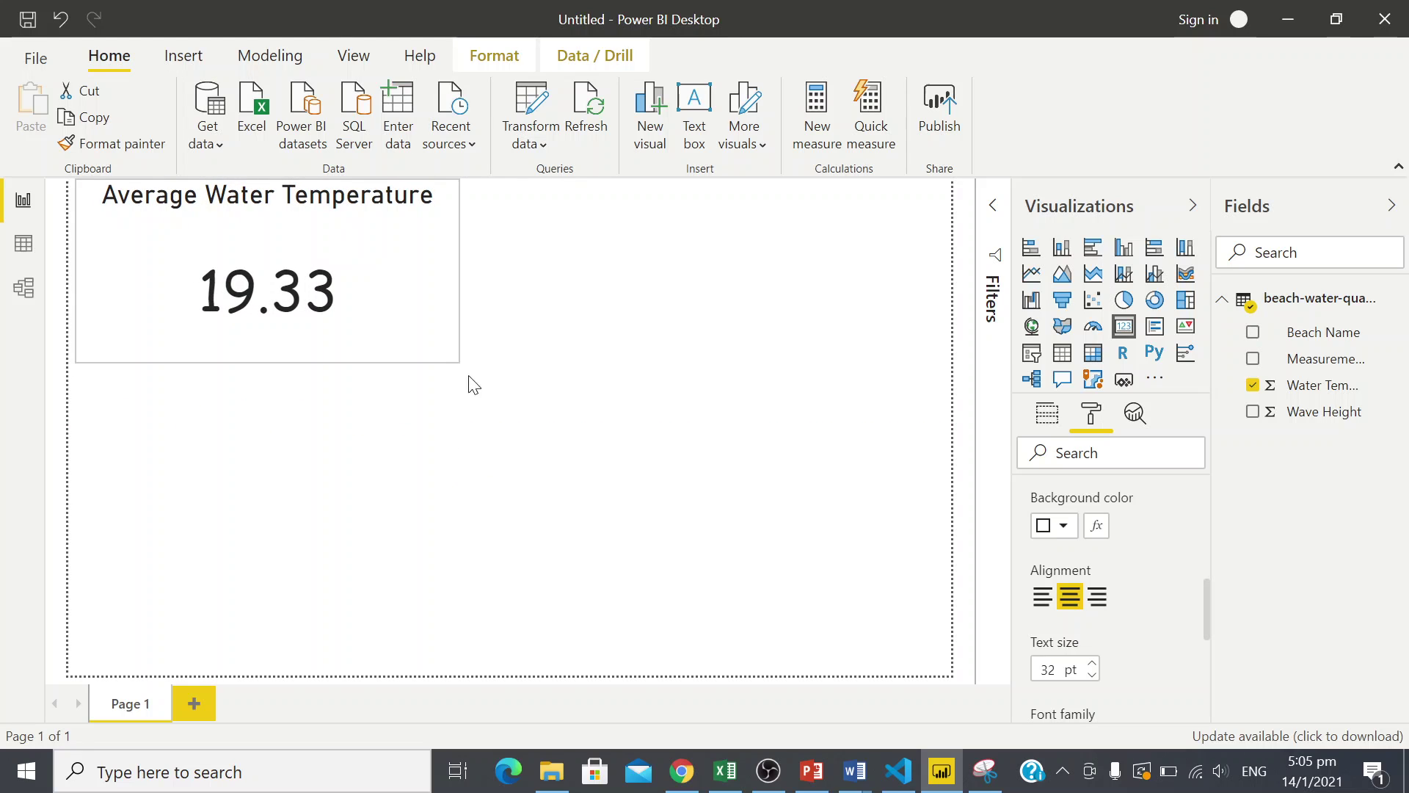
click(570, 360)
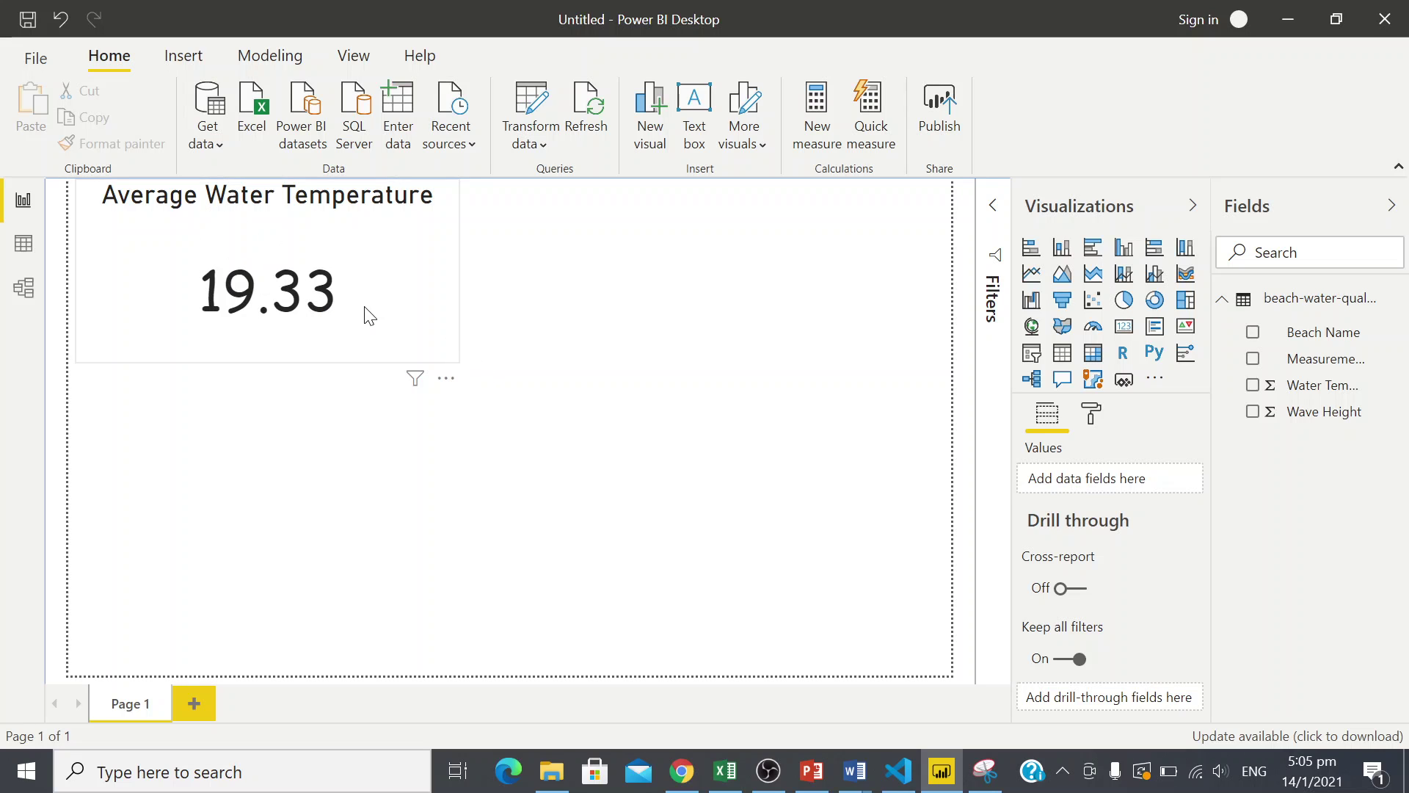
click(457, 360)
drag(458, 360, 367, 320)
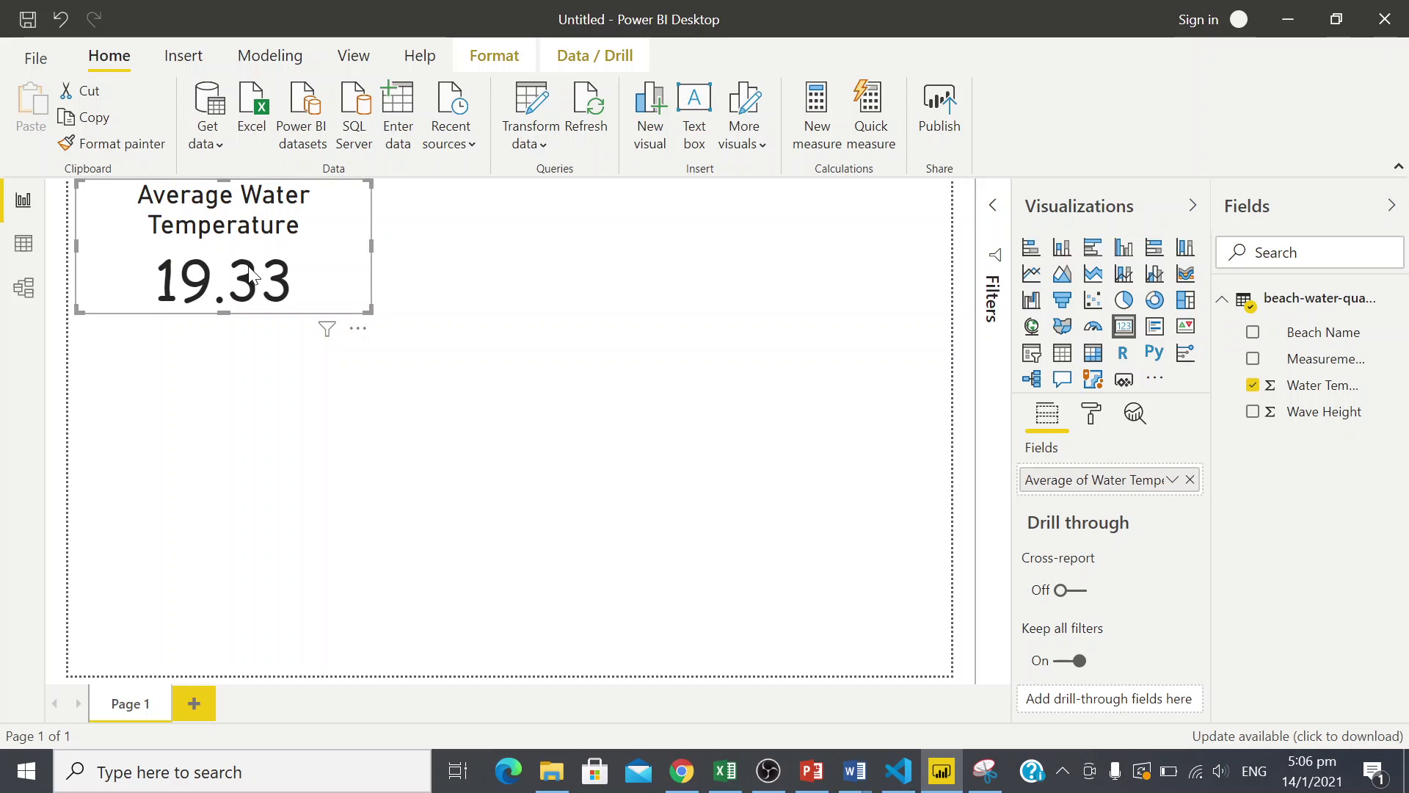
click(609, 303)
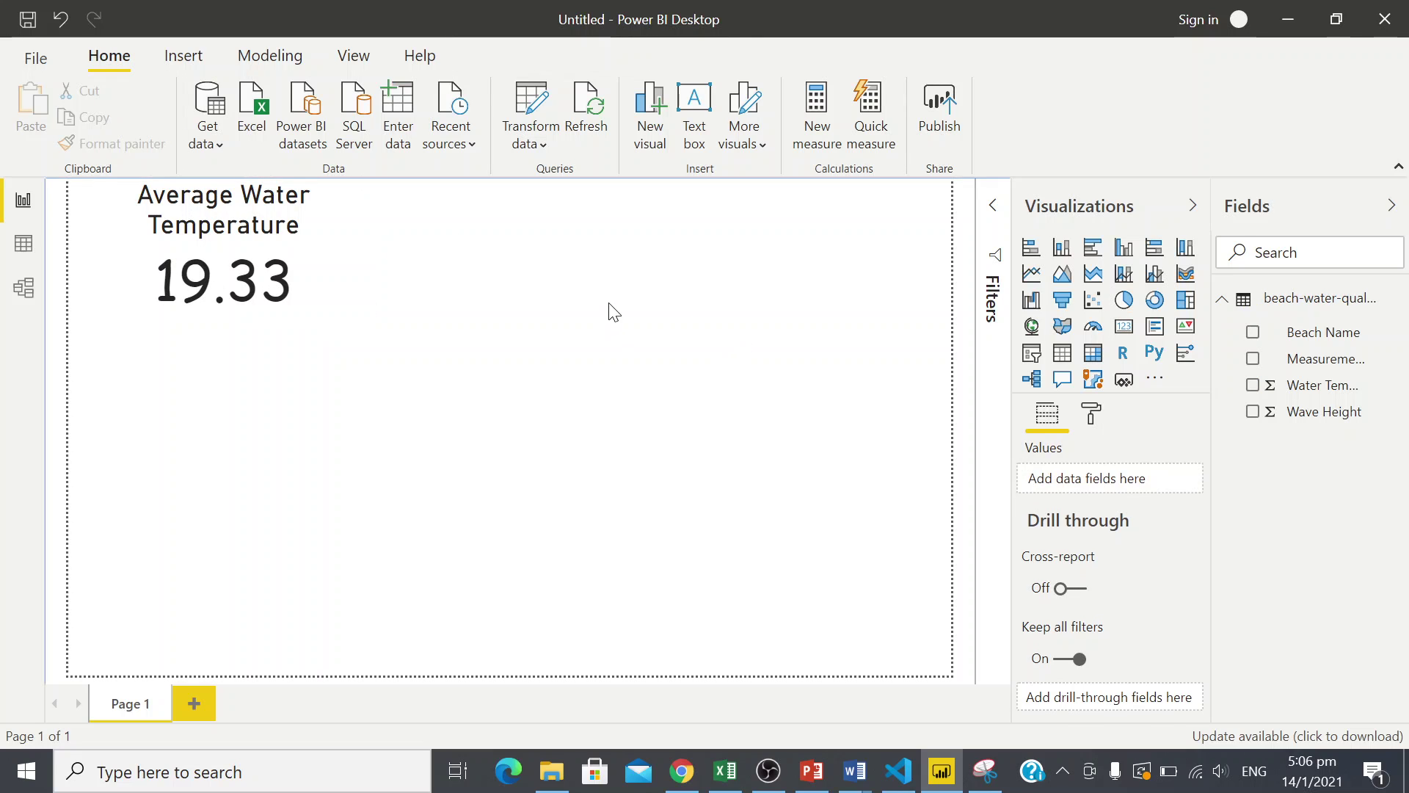
click(160, 258)
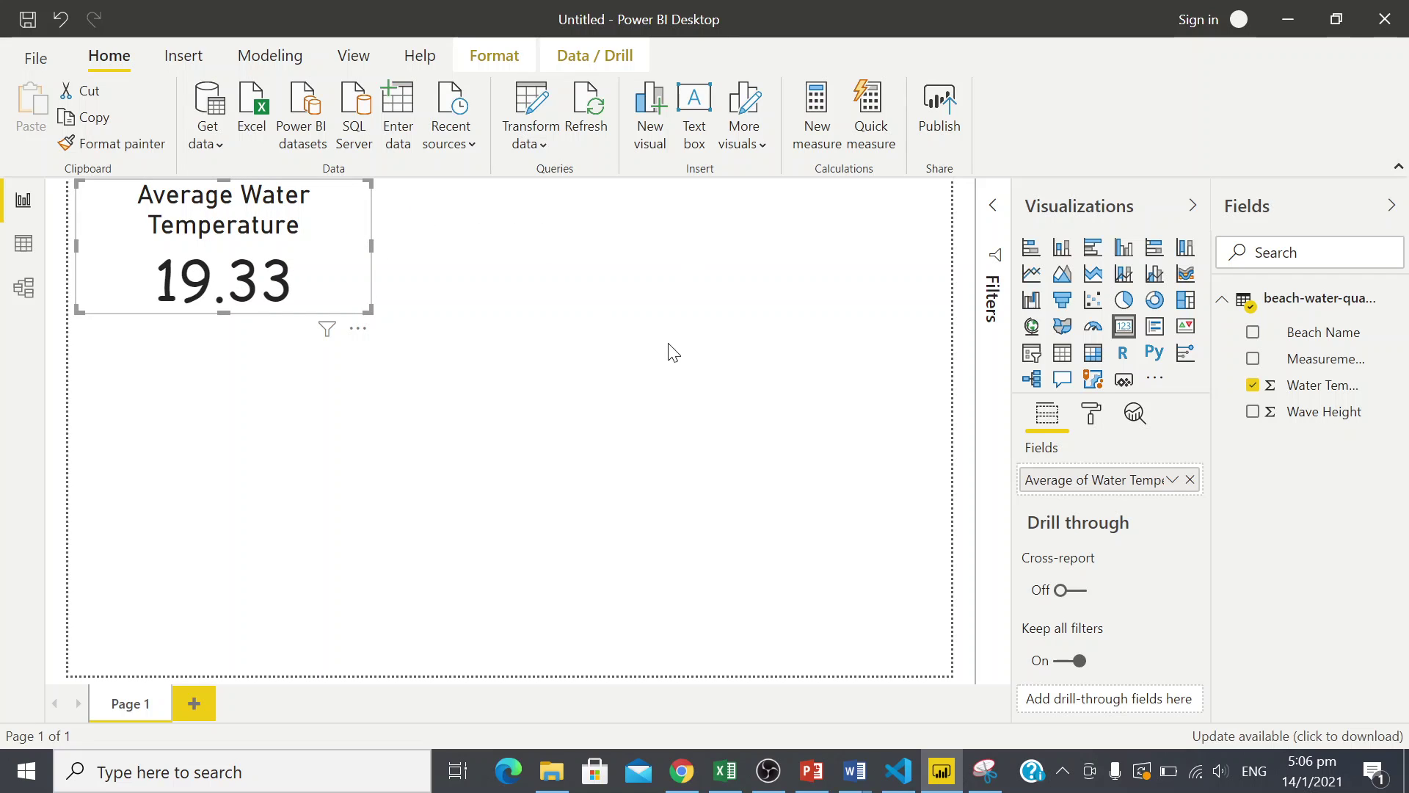
click(600, 380)
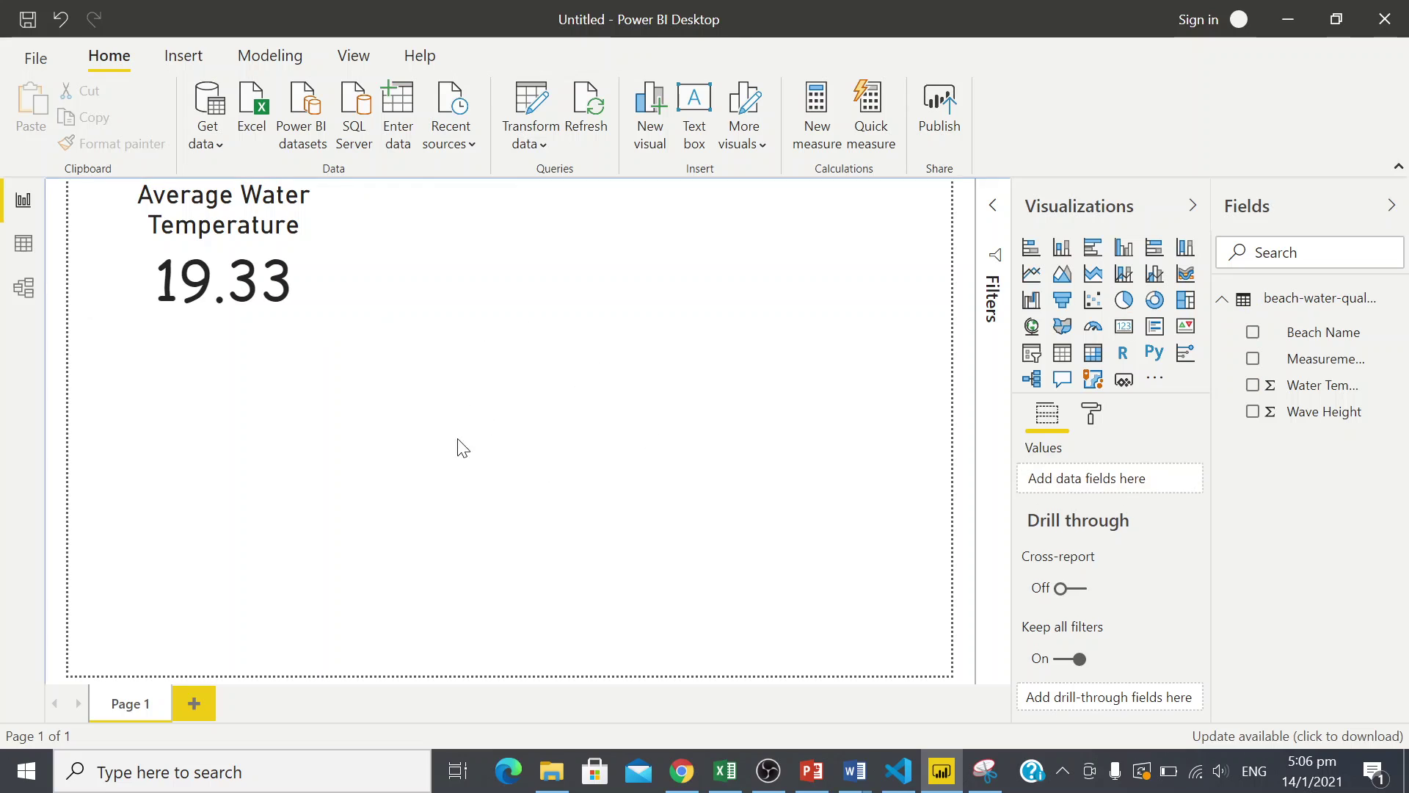